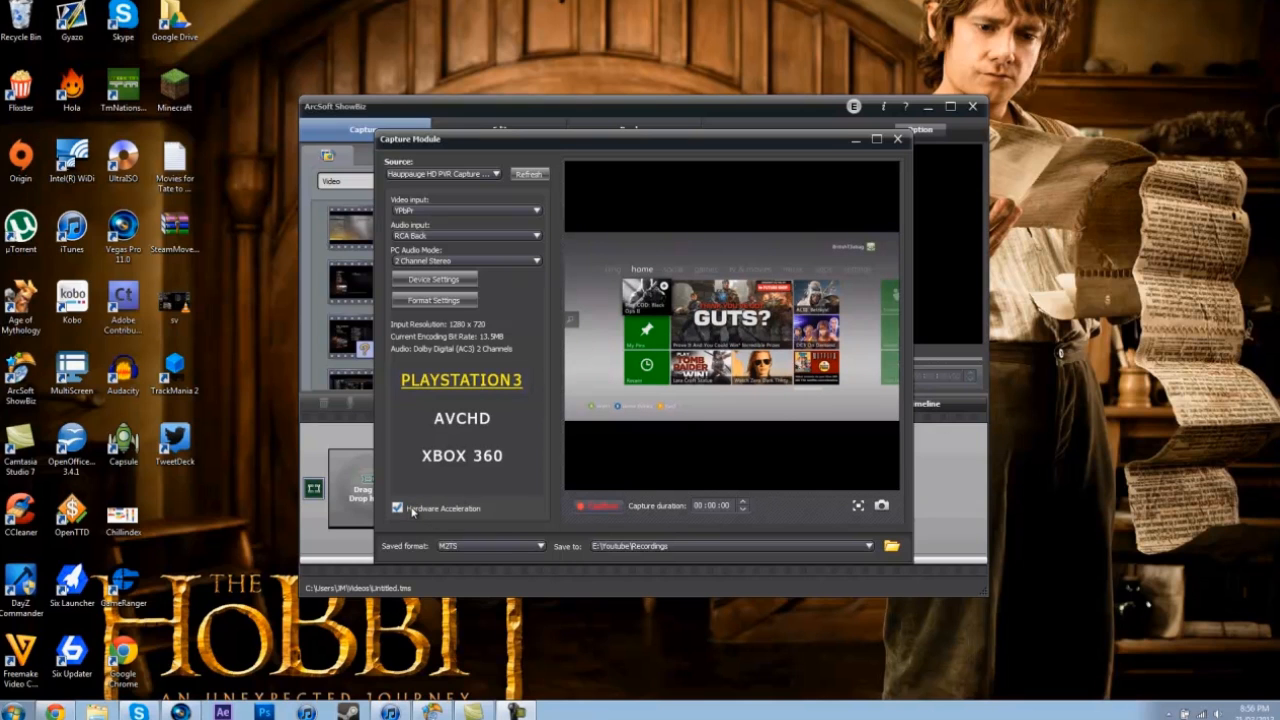
# Examine the saved-format options and the capture device's Video Proc Amp and Video Decoder settings.
pyautogui.click(515, 548)
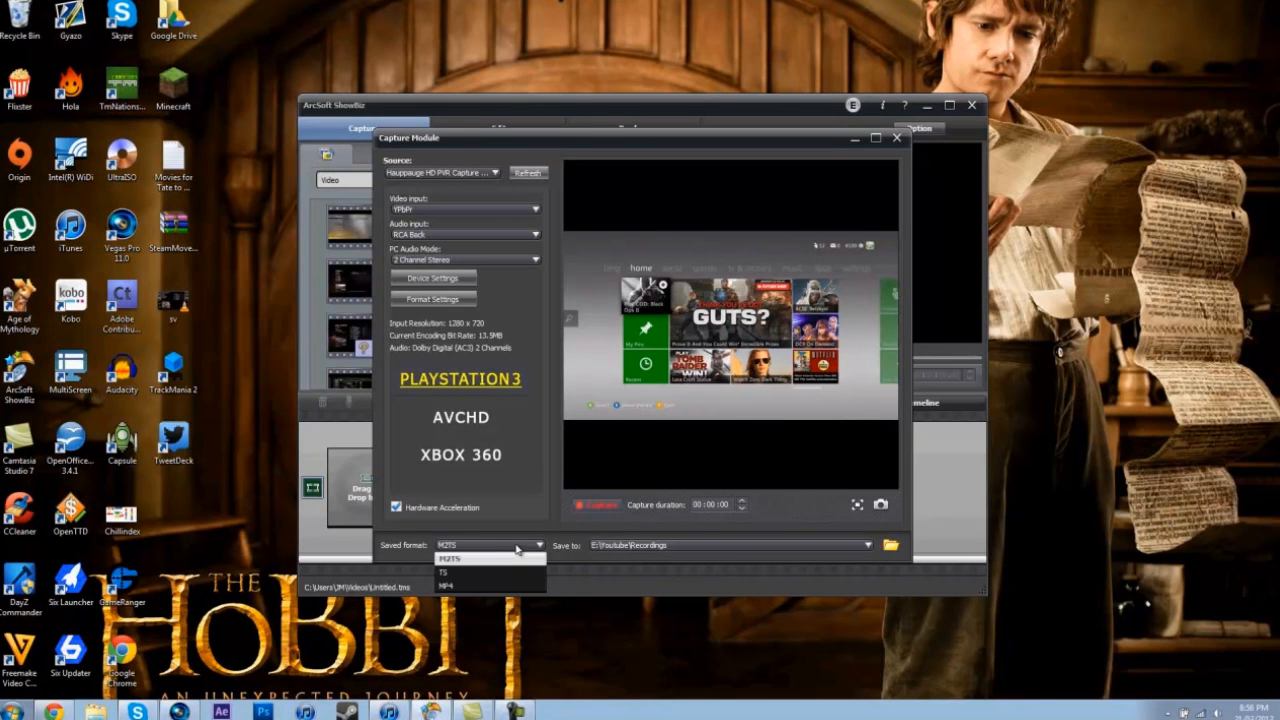
pyautogui.click(517, 548)
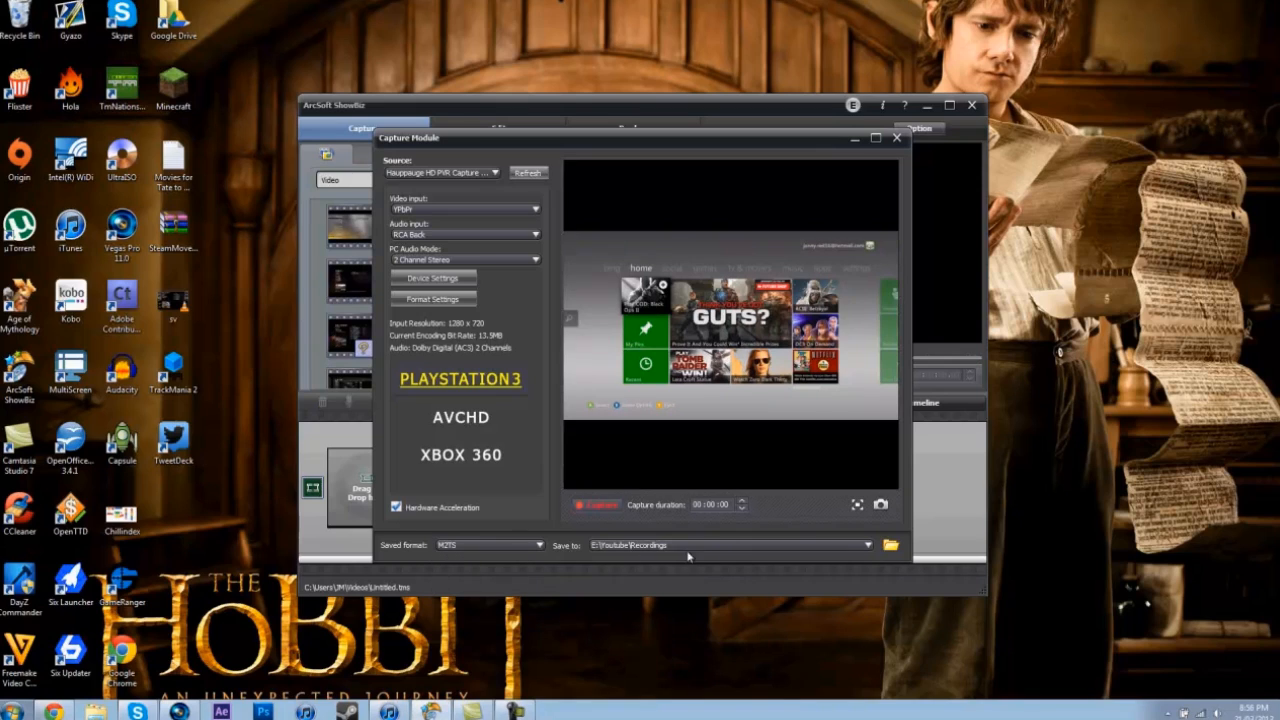
pyautogui.click(437, 280)
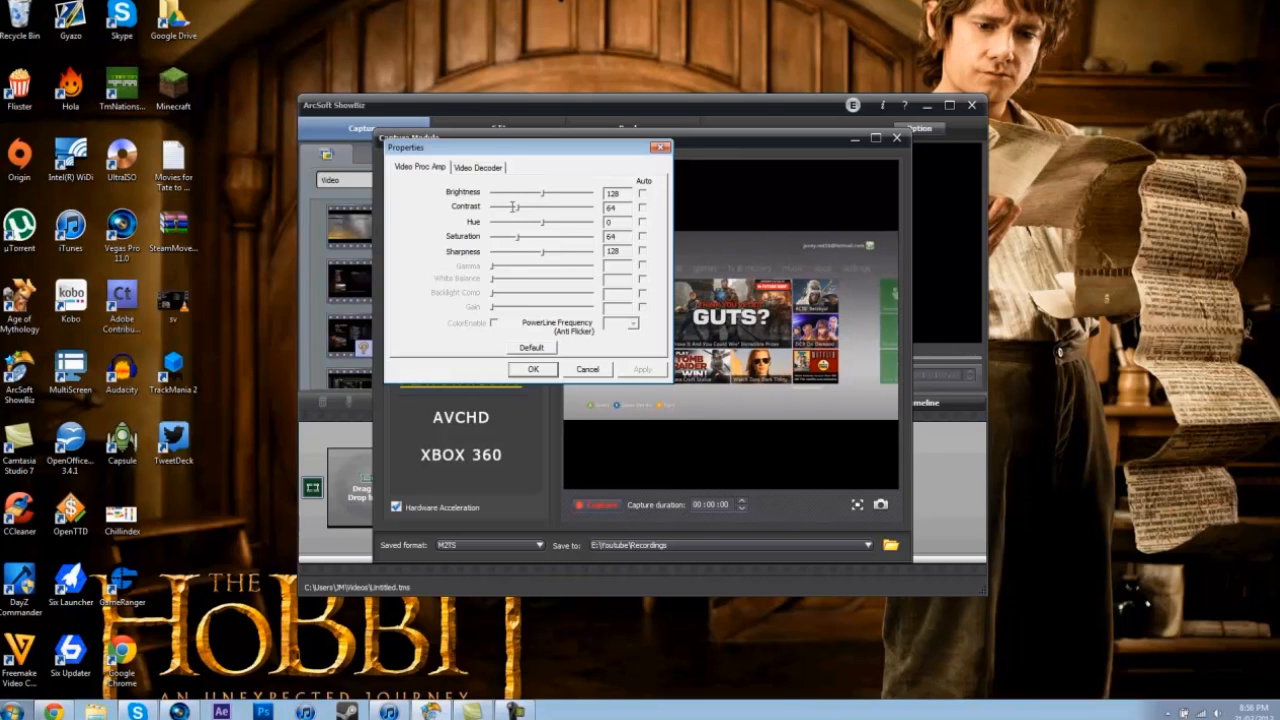
pyautogui.click(486, 170)
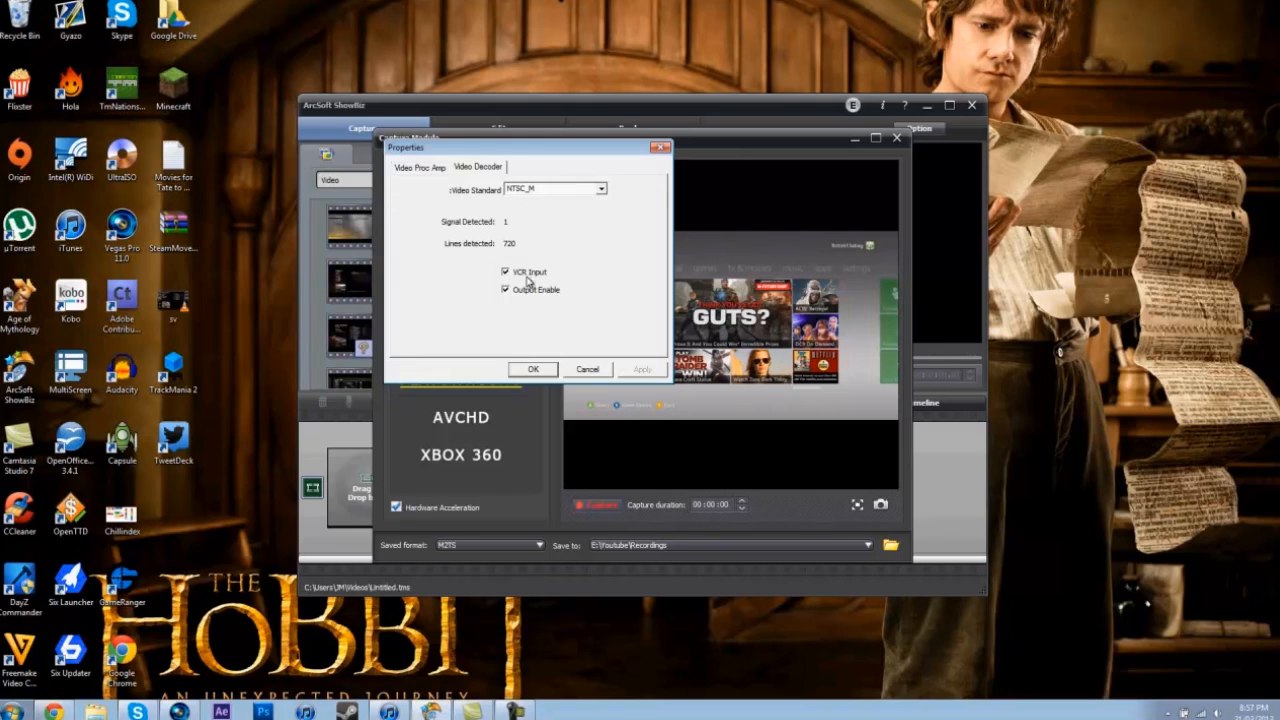
pyautogui.click(531, 370)
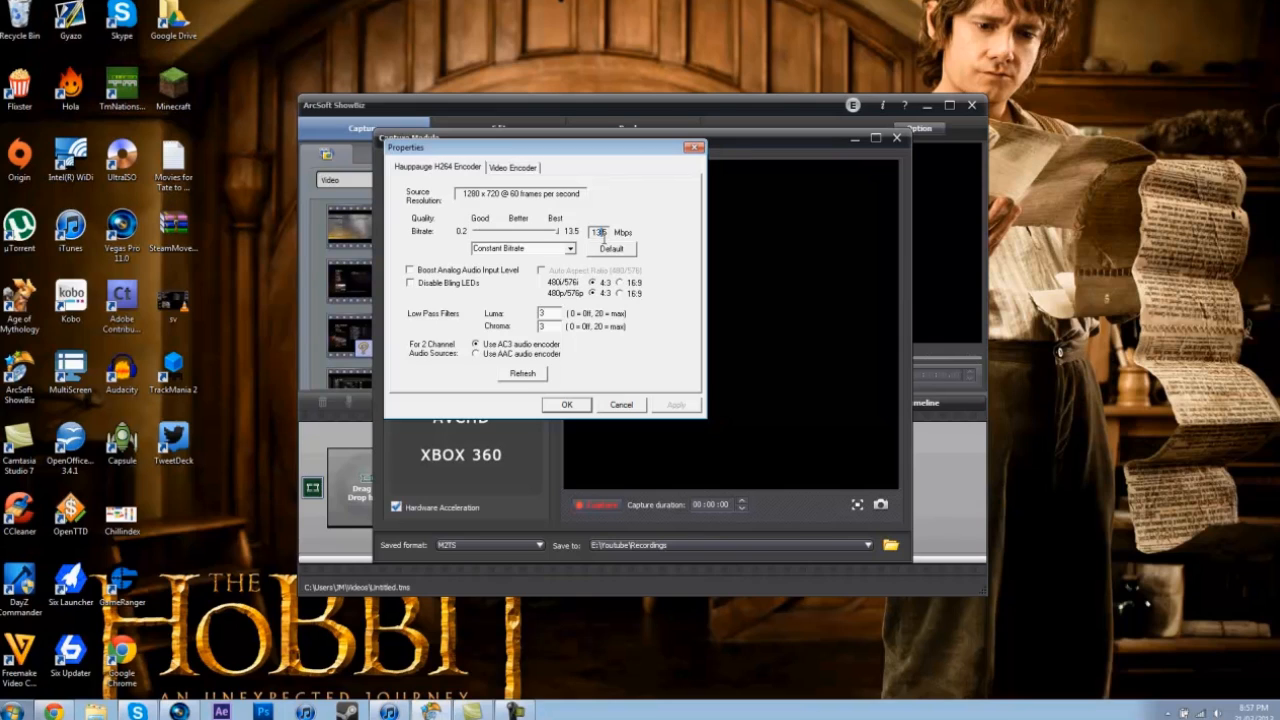
# Examine the bitrate and bitrate mode options in the H264 Encoder and Video Encoder format settings.
pyautogui.click(570, 250)
pyautogui.click(694, 219)
pyautogui.click(506, 173)
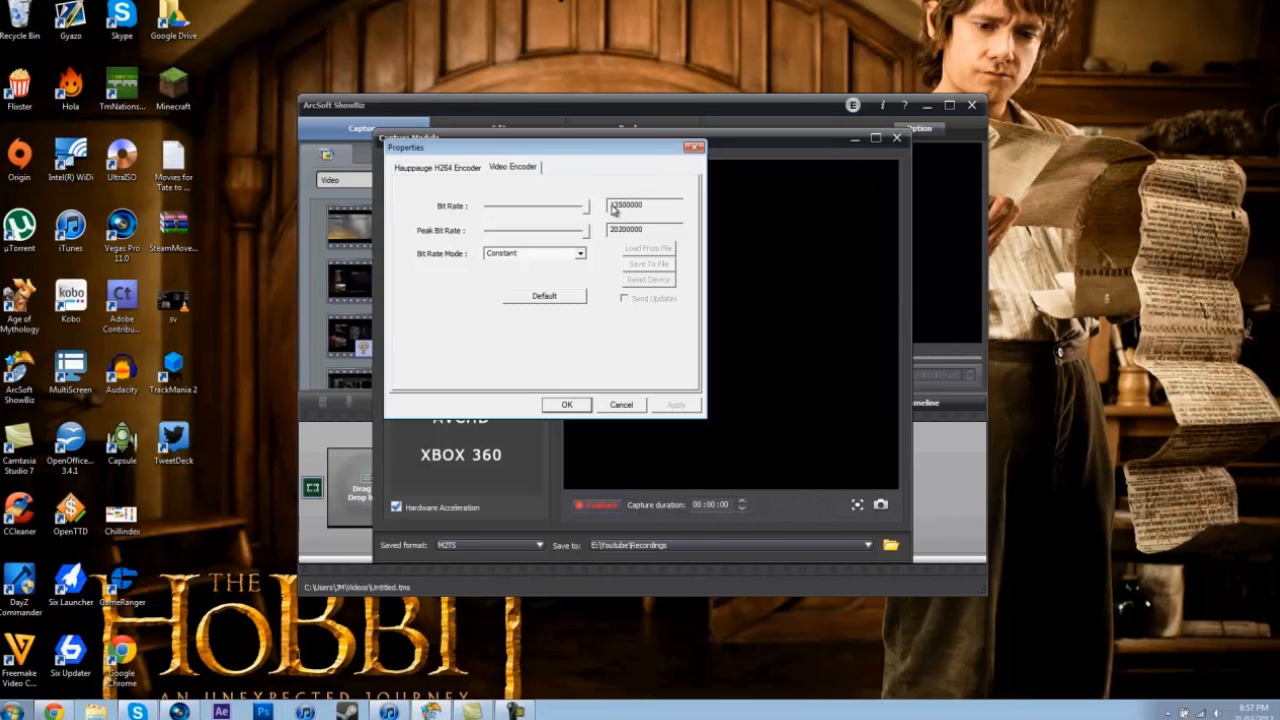
pyautogui.moveTo(612, 206); pyautogui.dragTo(644, 204)
pyautogui.click(580, 254)
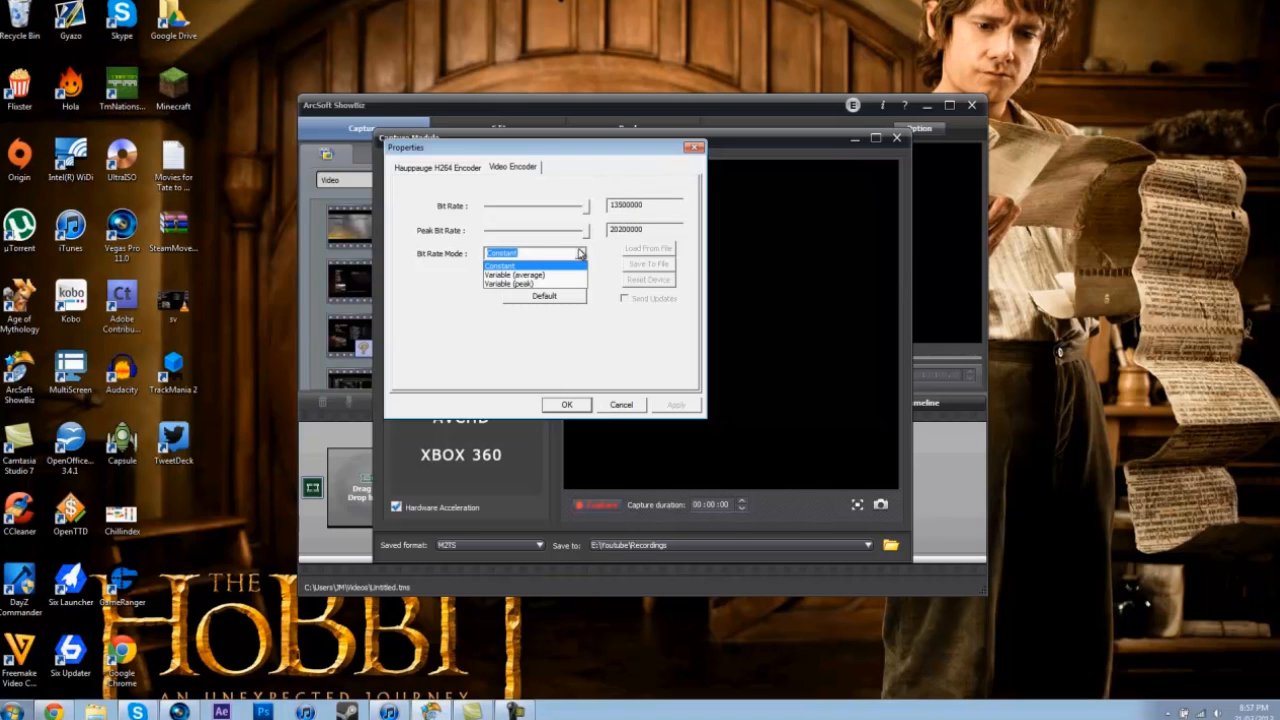
pyautogui.click(581, 255)
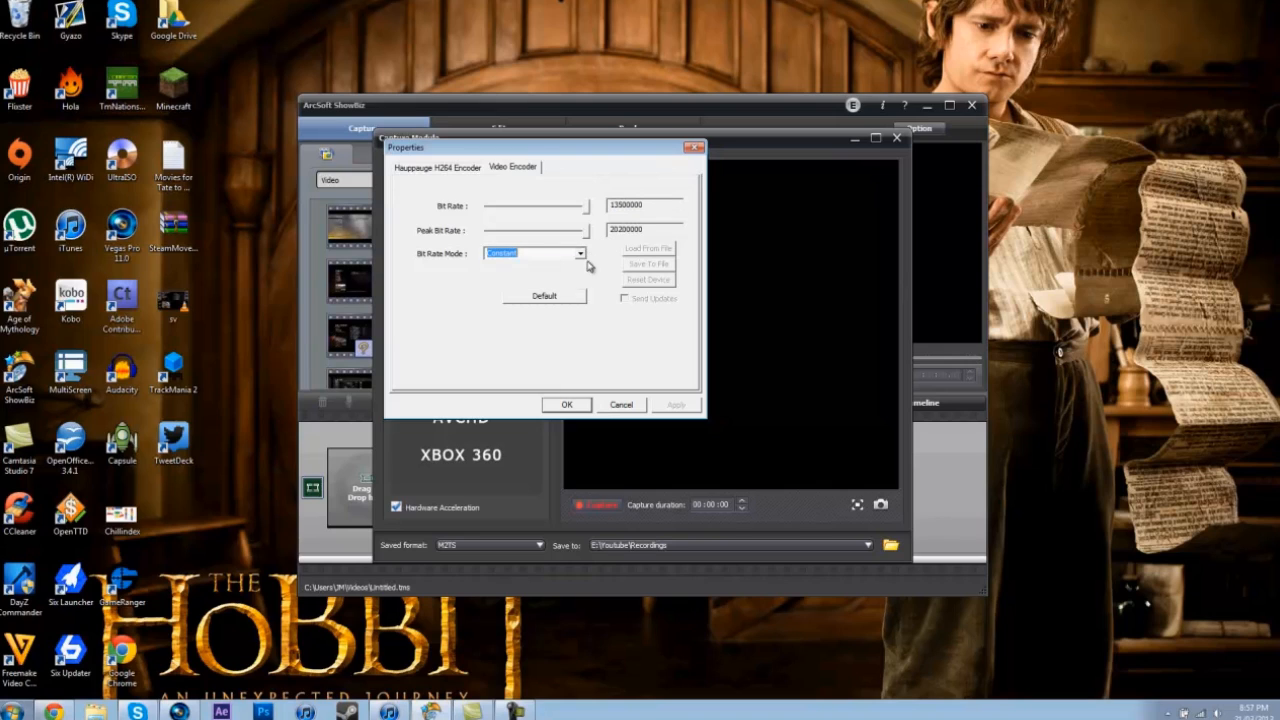
pyautogui.click(578, 404)
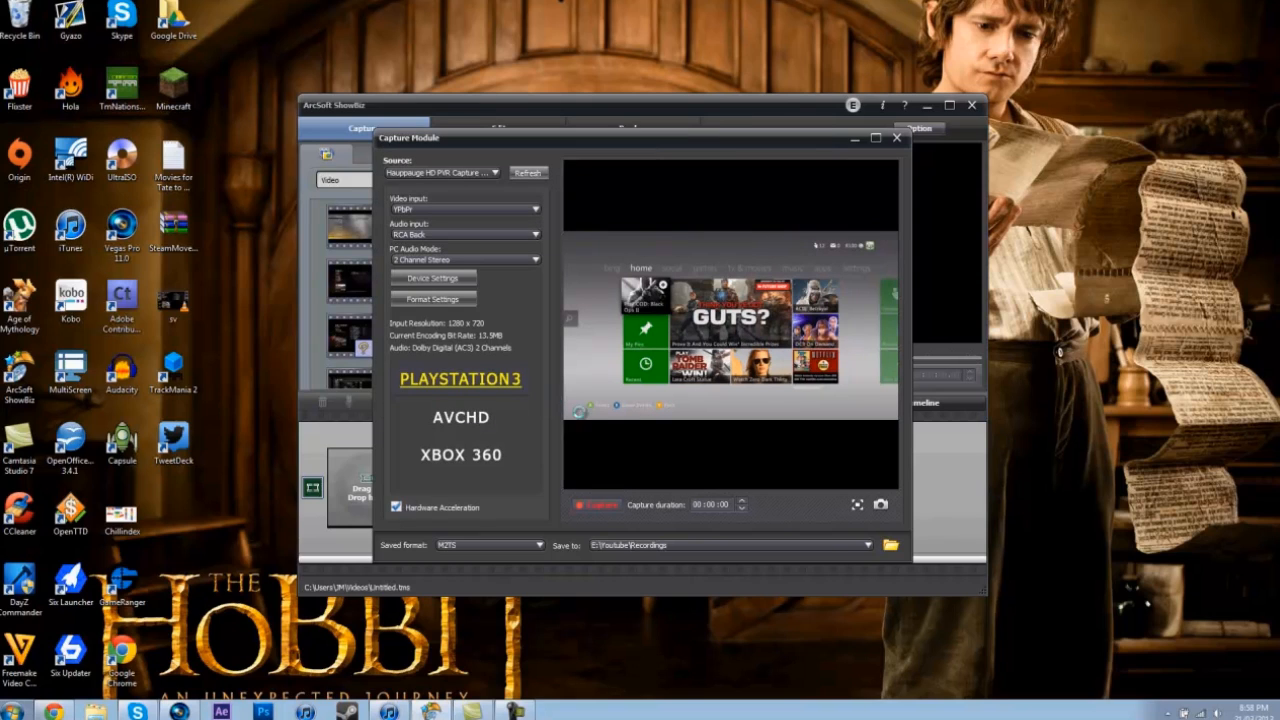
# Record about 16 seconds of the console dashboard, stop the capture and close ArcSoft ShowBiz.
pyautogui.click(583, 503)
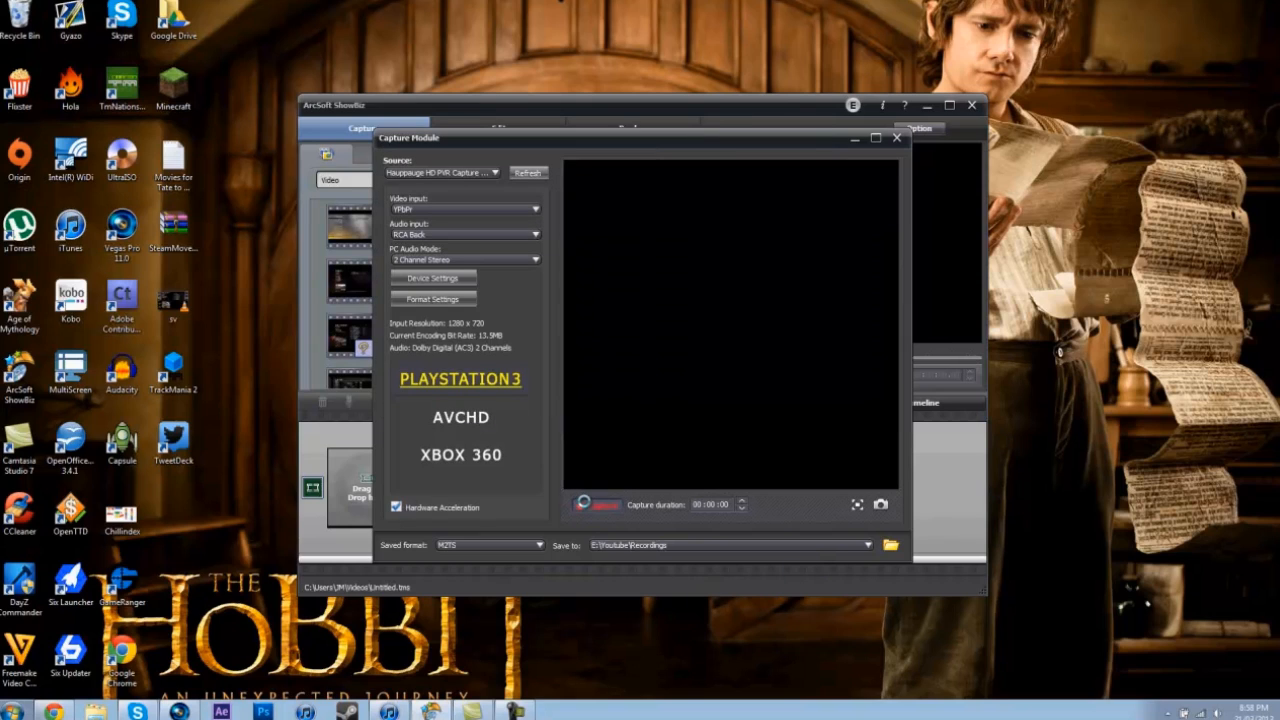
pyautogui.click(587, 506)
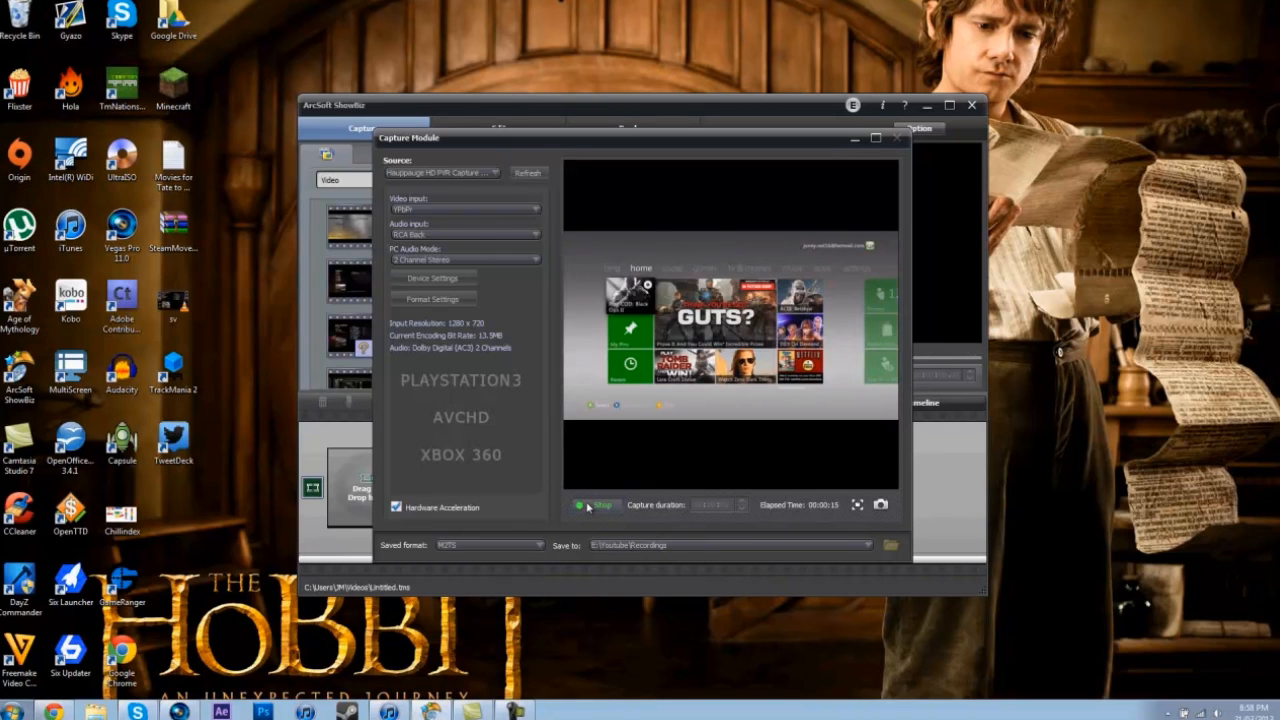
pyautogui.click(588, 507)
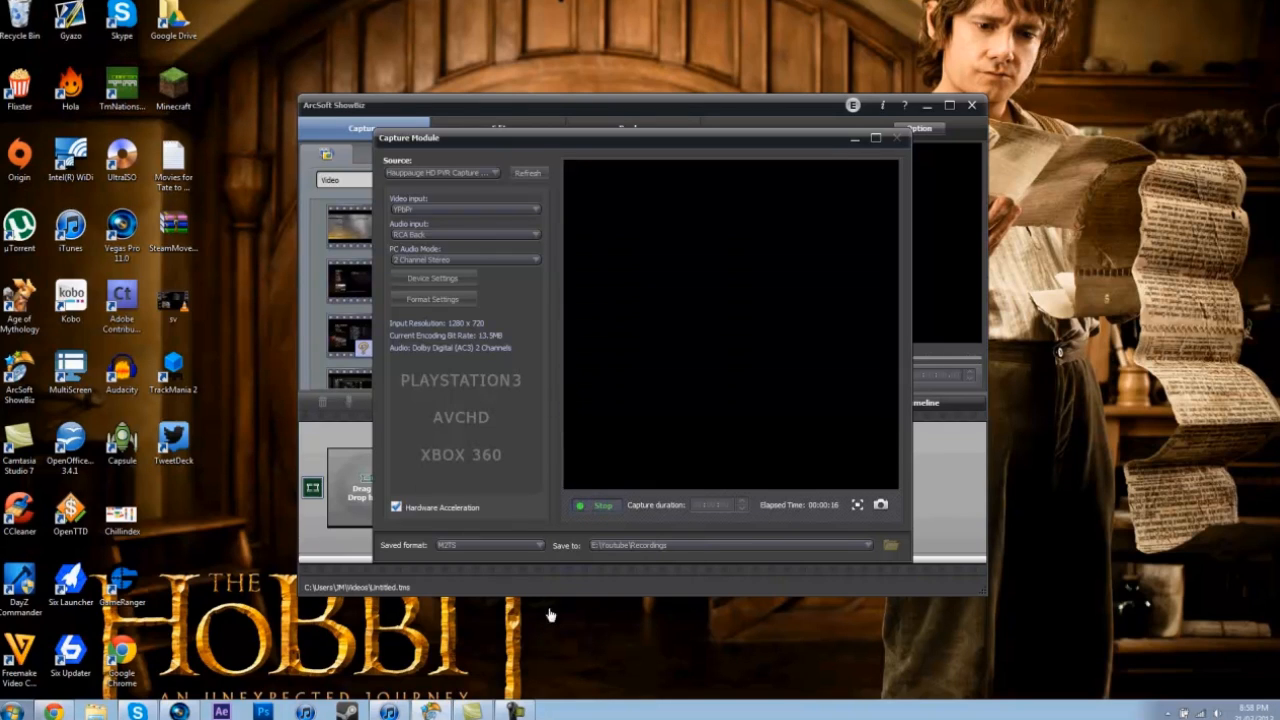
pyautogui.click(516, 712)
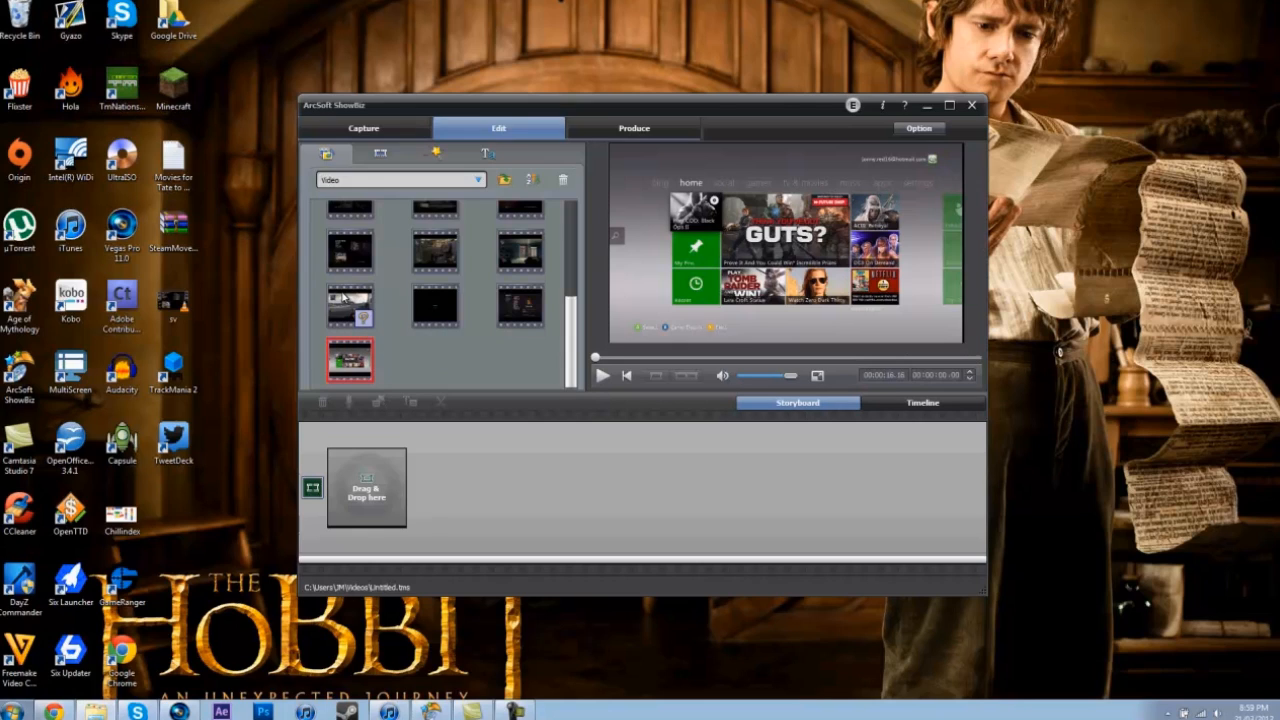
pyautogui.click(972, 106)
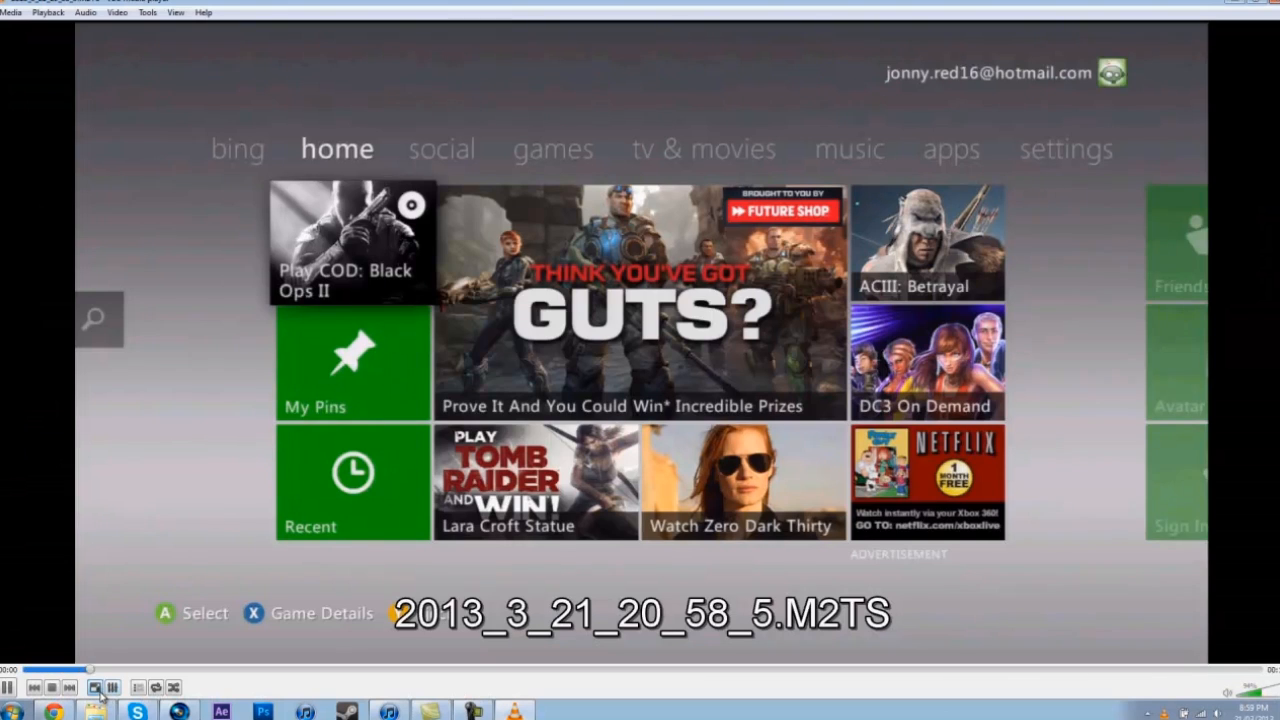
# Watch the recording 2013_3_21_20_58_5.M2TS, including in full screen, and close the VLC player.
pyautogui.click(95, 687)
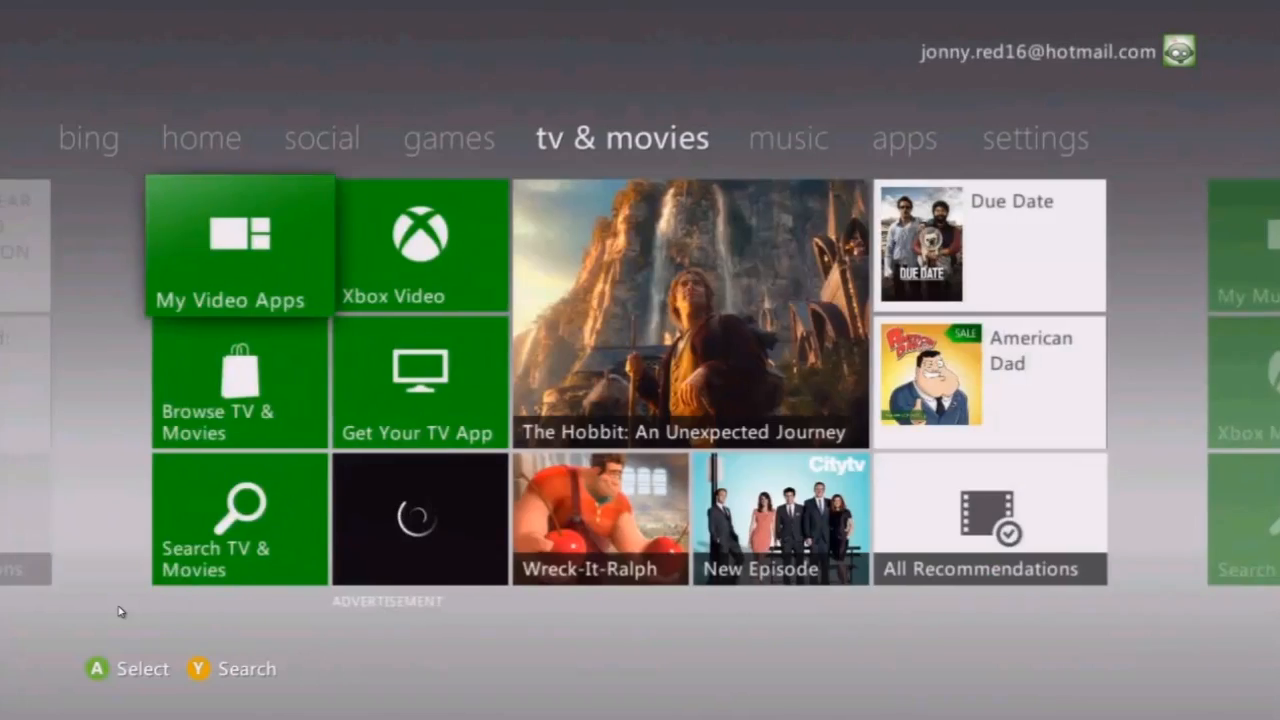
pyautogui.doubleClick(118, 607)
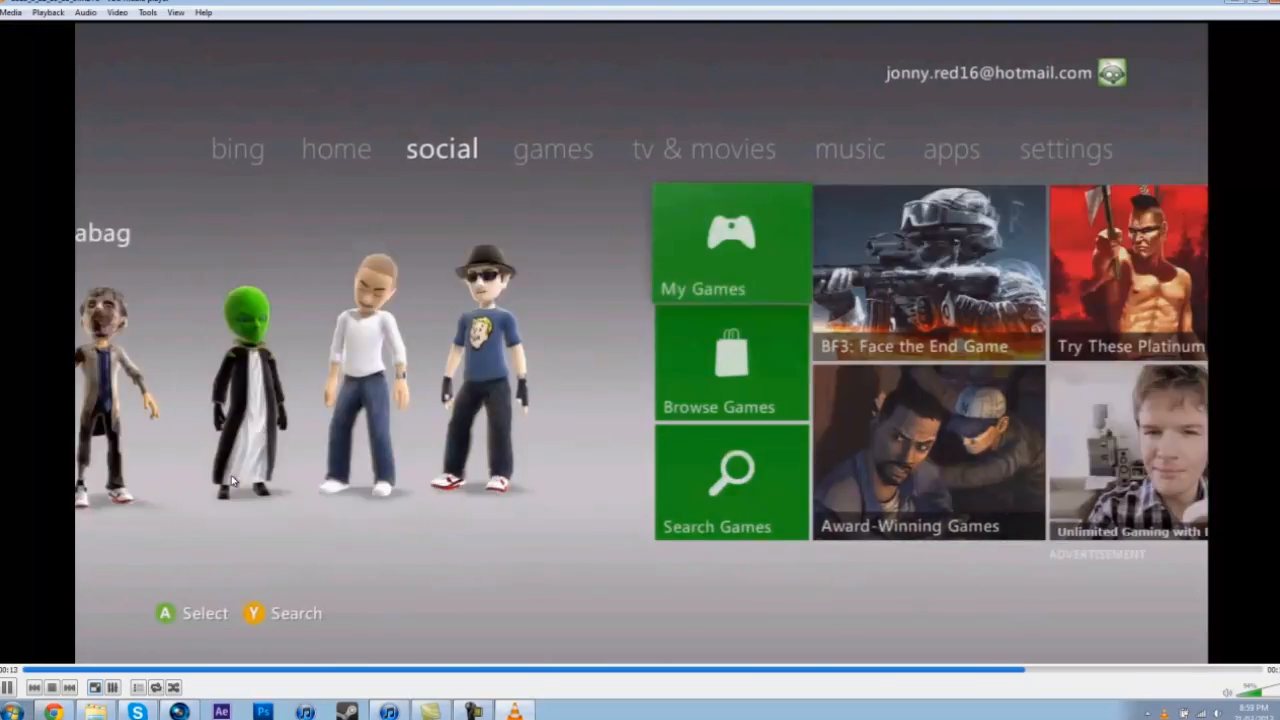
pyautogui.hotkey('alt', 'F4')
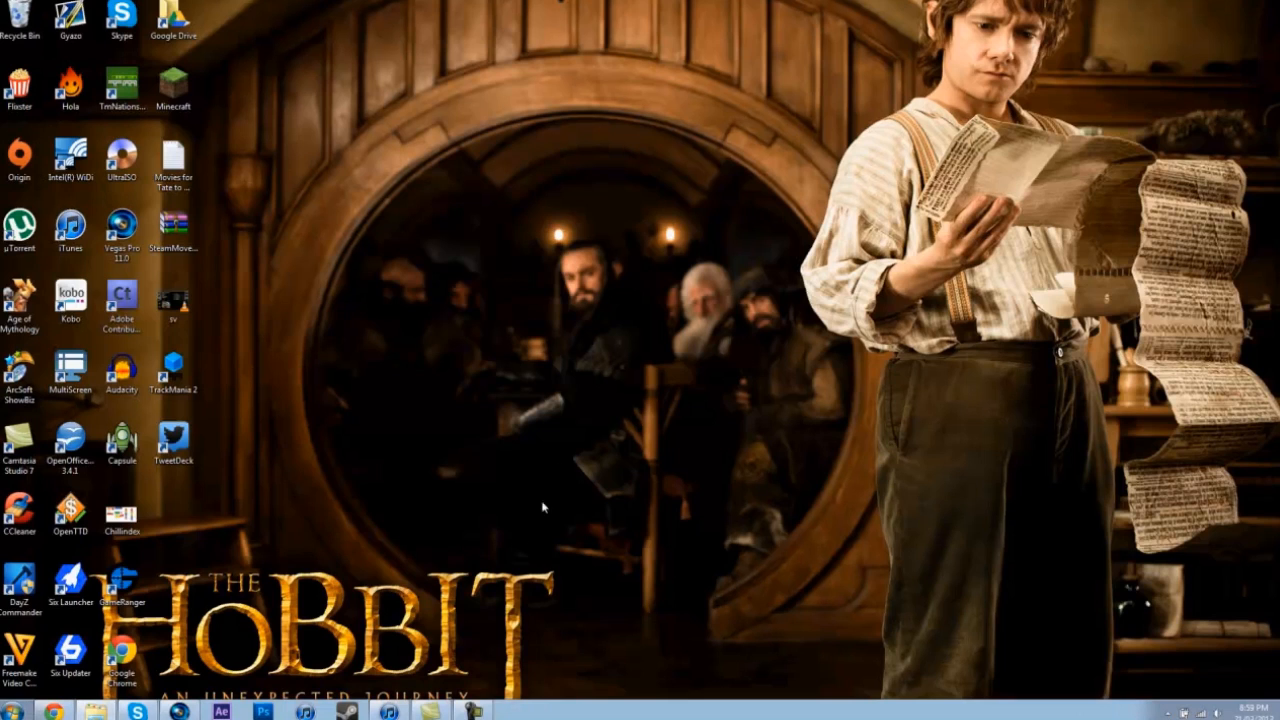
# Switch to Vegas Pro and import the newest capture, 2013_3_21_20_58_5.M2TS, from the Recordings folder.
pyautogui.click(179, 711)
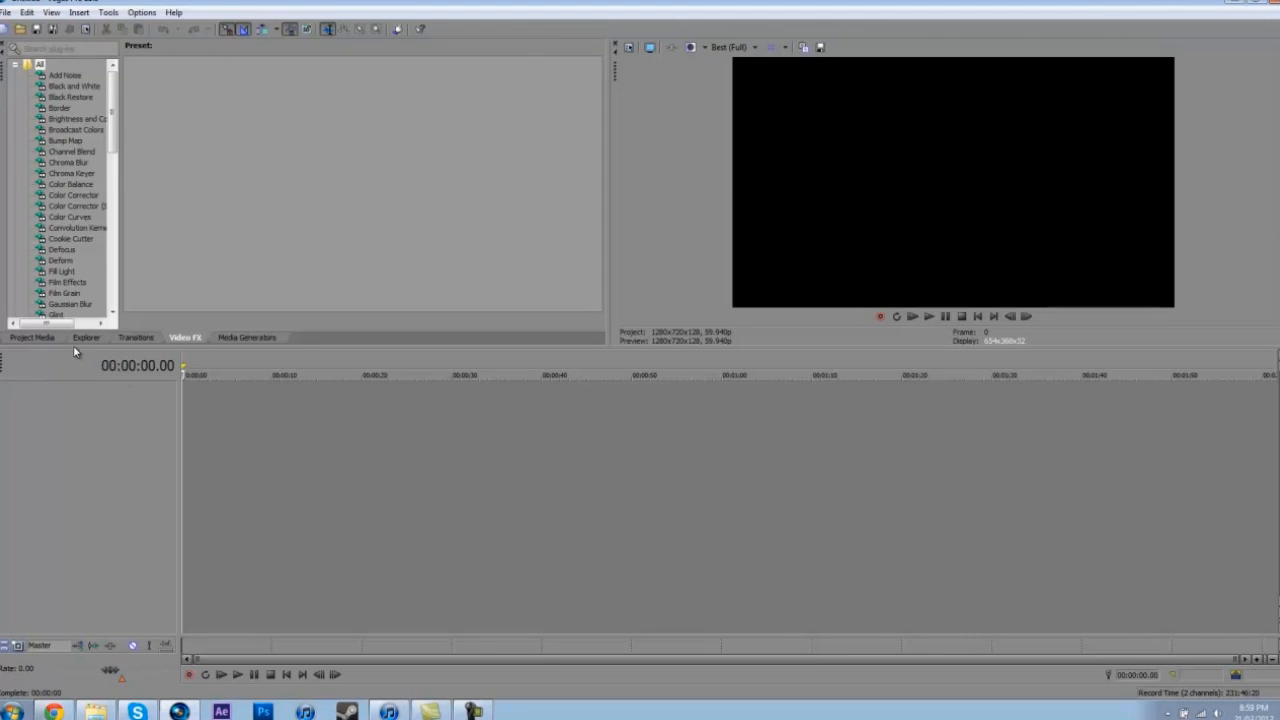
pyautogui.click(5, 12)
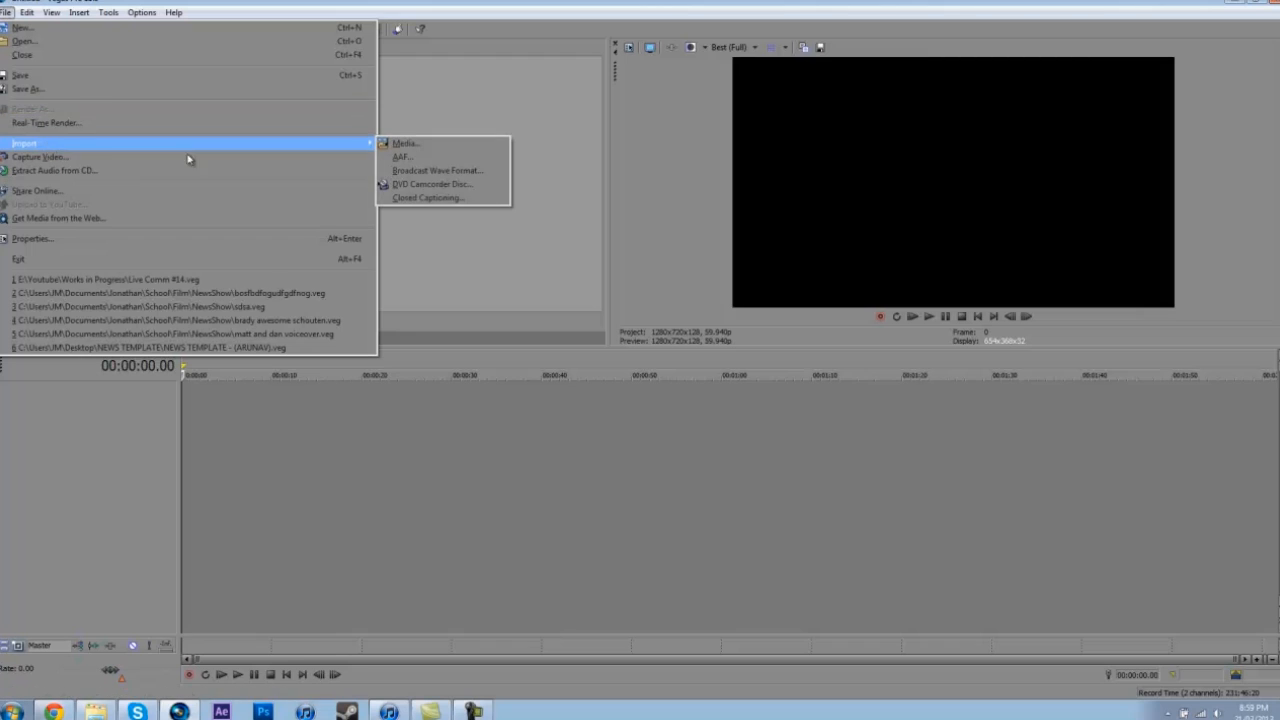
pyautogui.moveTo(352, 143)
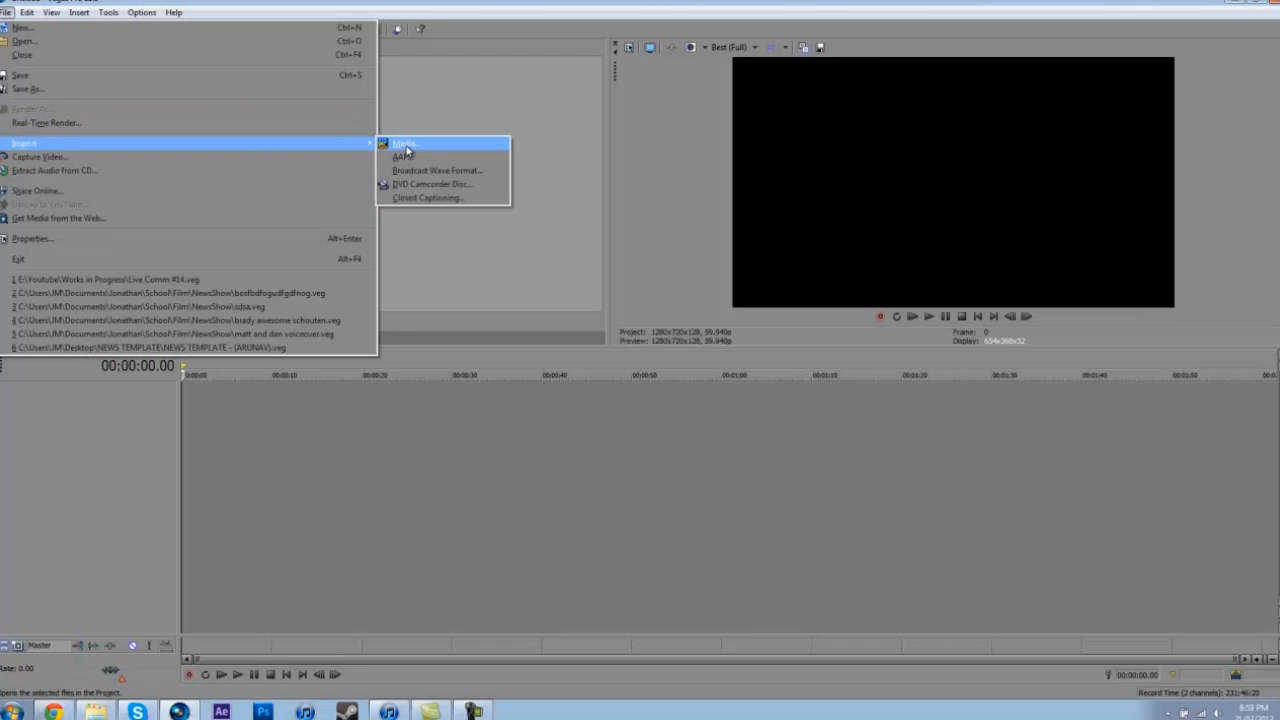
pyautogui.click(381, 146)
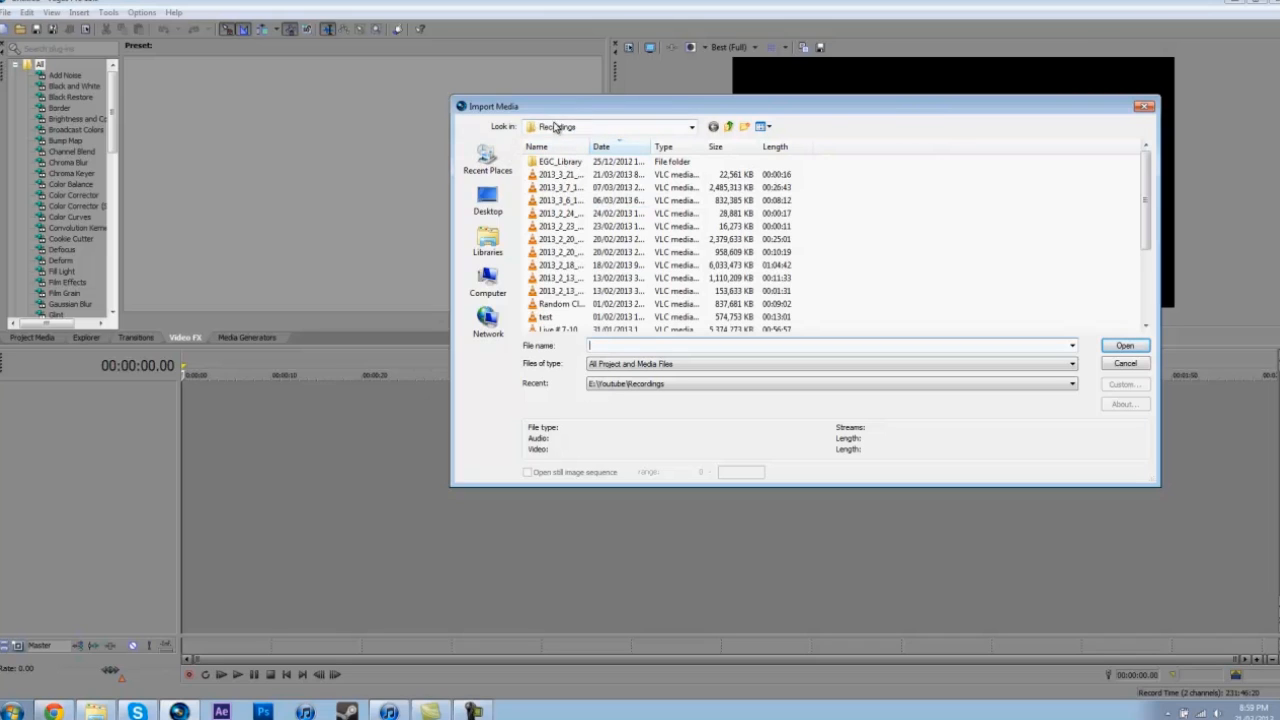
pyautogui.doubleClick(545, 176)
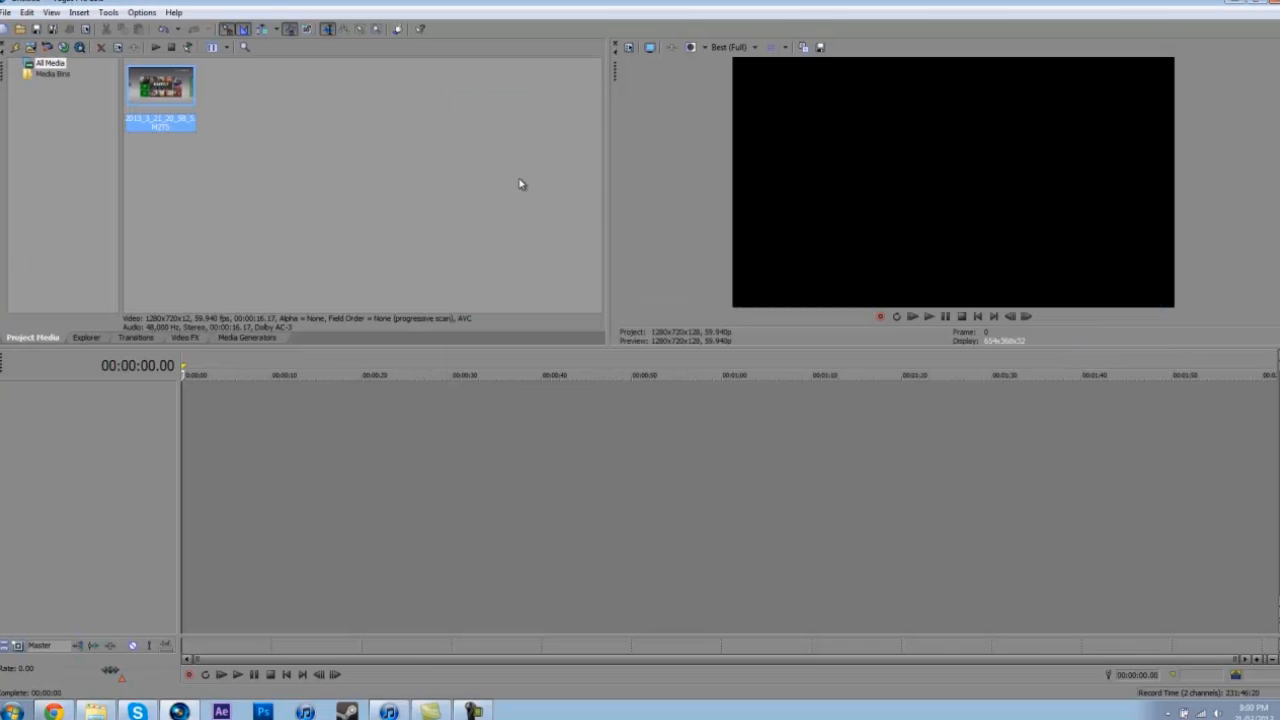
# Place the imported 2013_3_21_20_58_5.M2TS clip at the very start of the timeline.
pyautogui.click(209, 212)
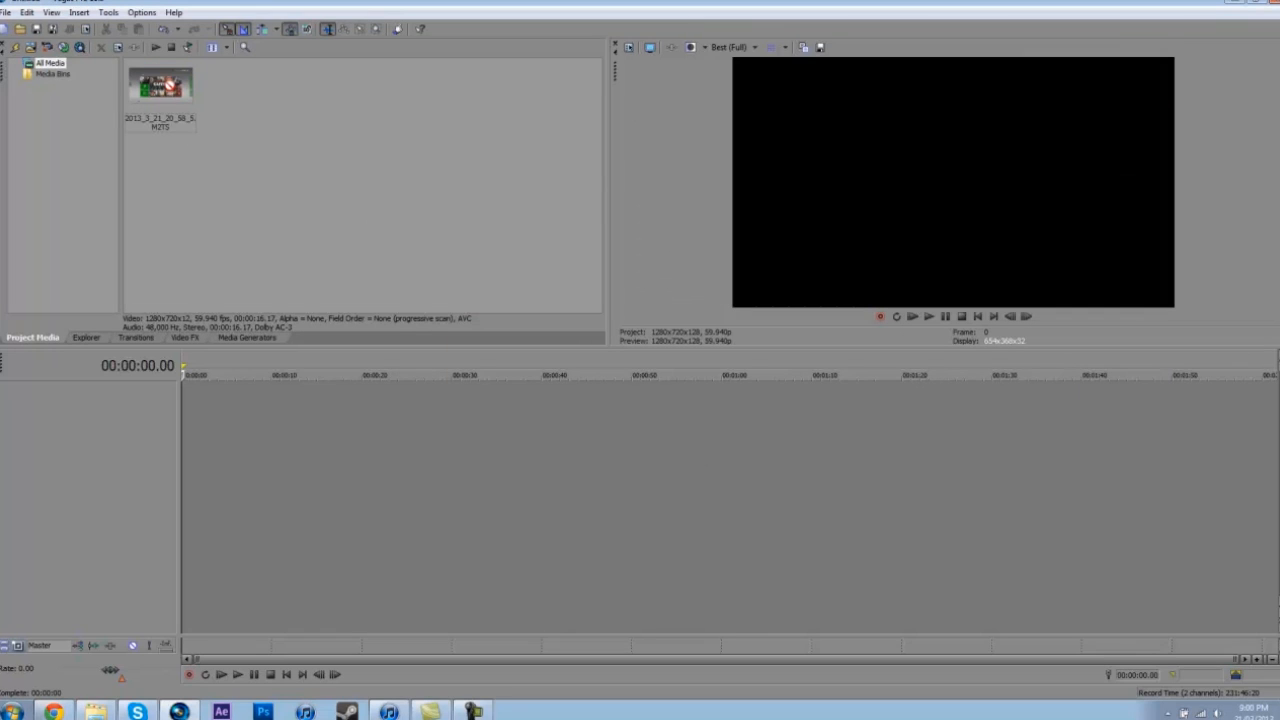
pyautogui.moveTo(157, 86); pyautogui.dragTo(157, 88)
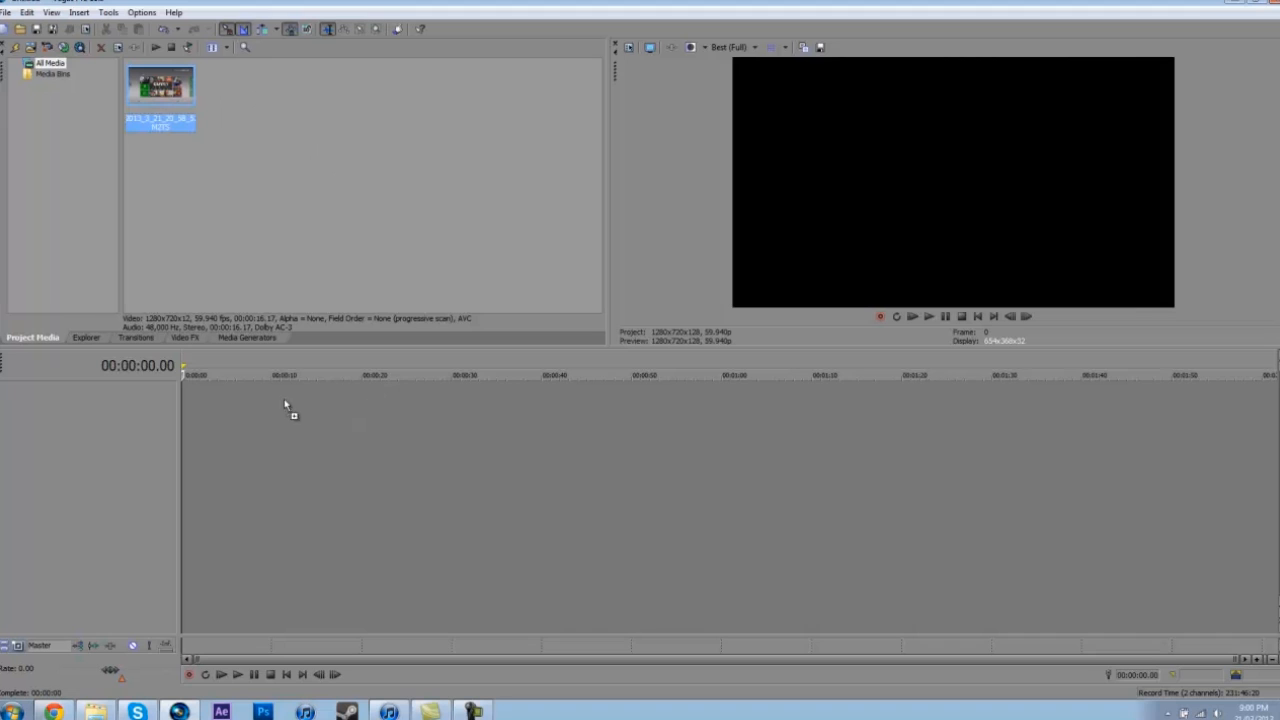
pyautogui.moveTo(187, 415); pyautogui.dragTo(182, 415)
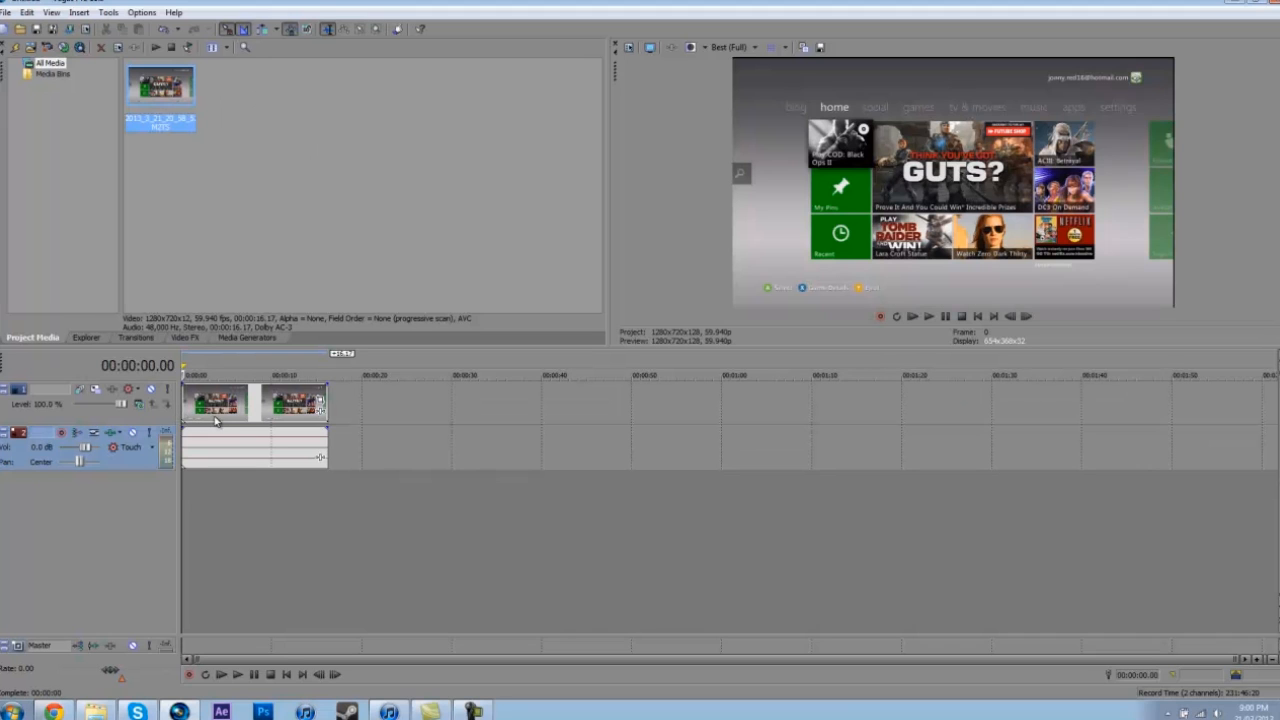
# Split the clip at 00:00:09.59 and again shortly after it, and delete the short piece between the cuts.
pyautogui.click(243, 393)
pyautogui.click(271, 399)
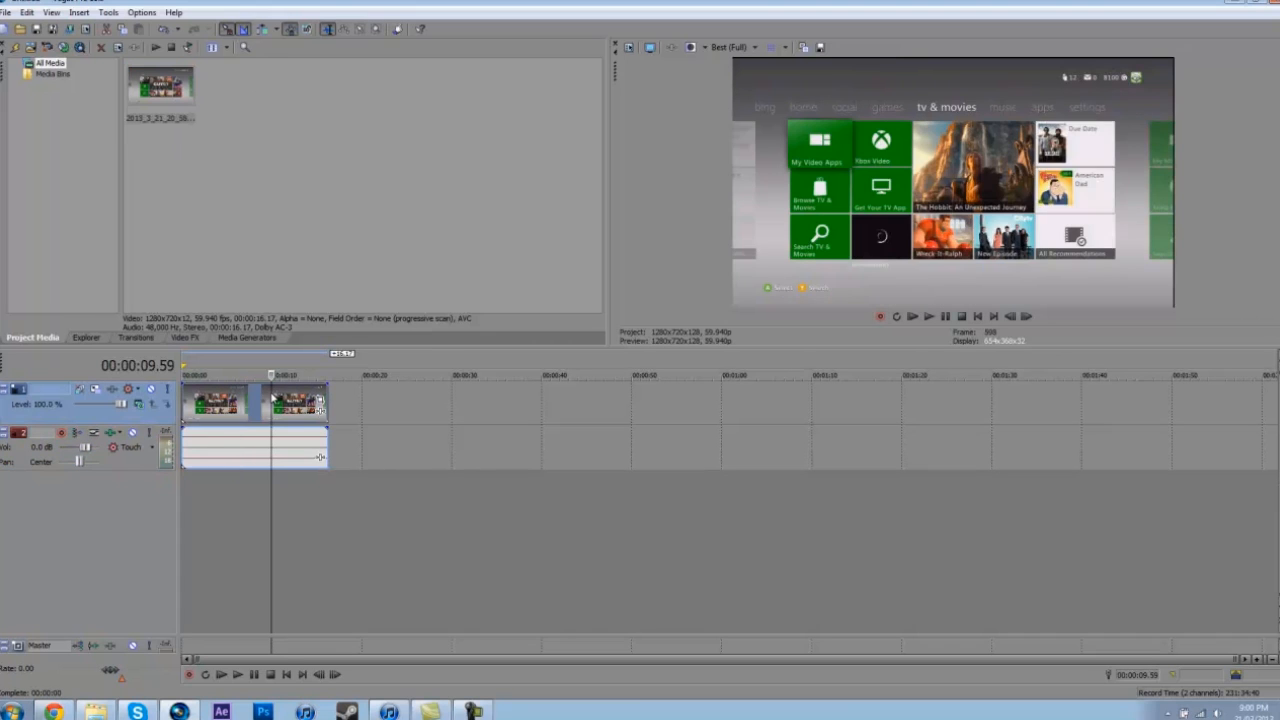
pyautogui.press('s')
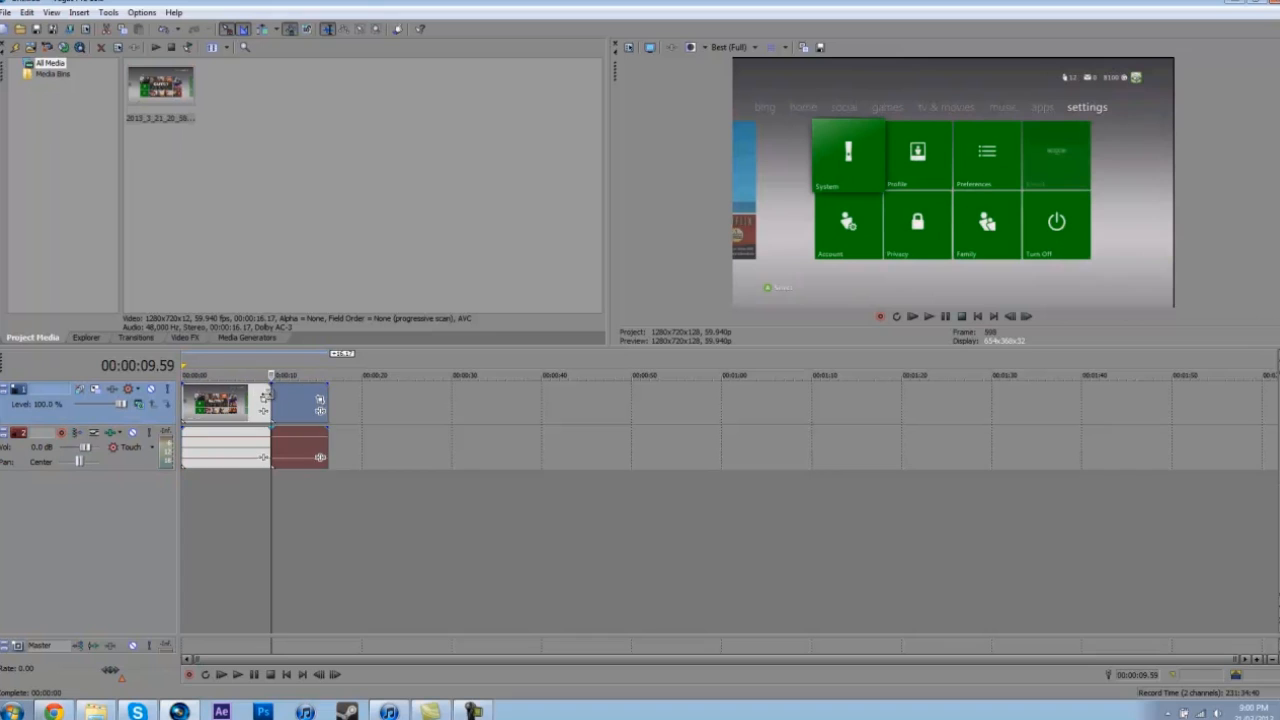
pyautogui.click(278, 399)
pyautogui.press('s')
pyautogui.click(273, 399)
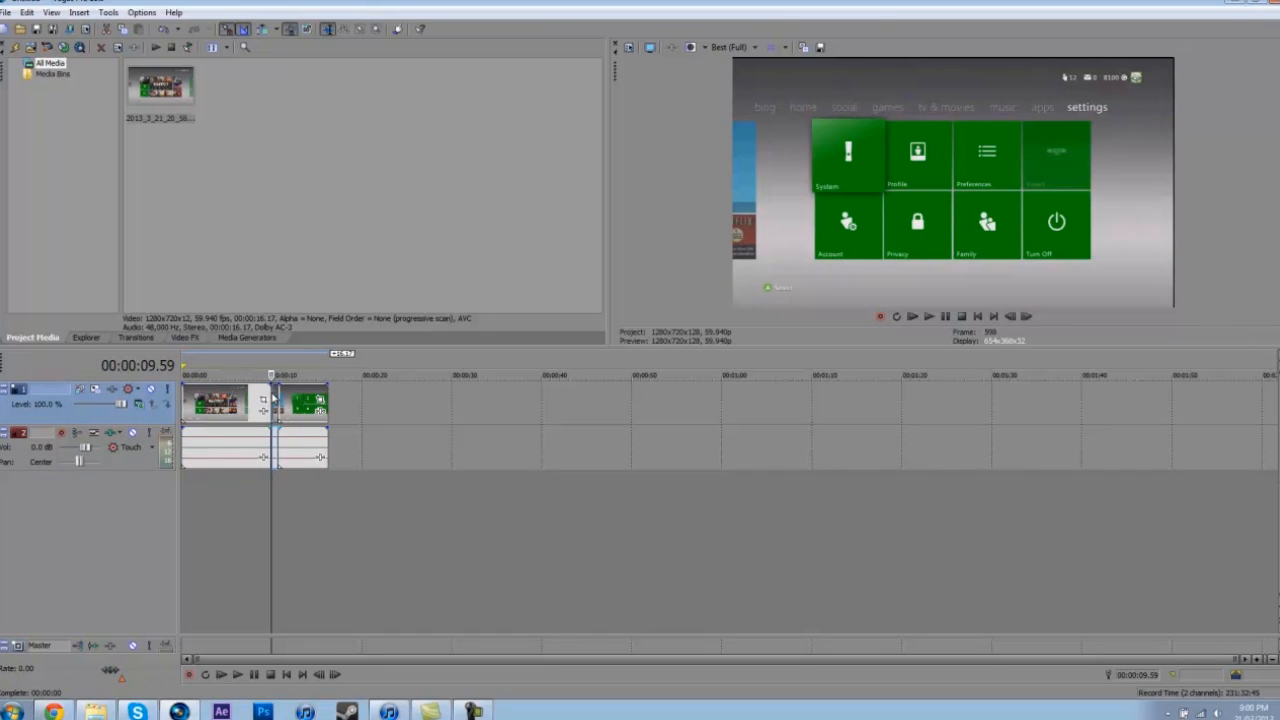
pyautogui.press('Delete')
# Add a fade-out to the end of the second video clip and take a look at its Video Event FX window.
pyautogui.moveTo(279, 393); pyautogui.dragTo(311, 396)
pyautogui.moveTo(237, 430); pyautogui.dragTo(231, 489)
pyautogui.click(297, 400)
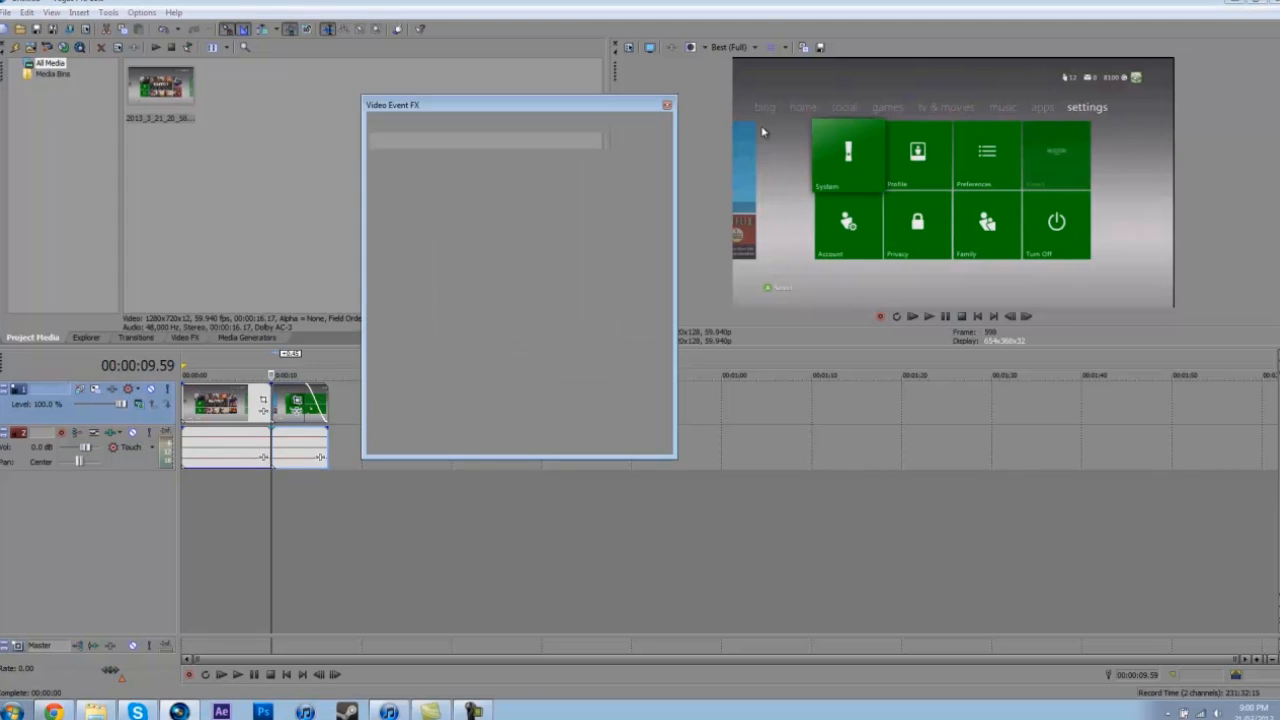
pyautogui.click(667, 106)
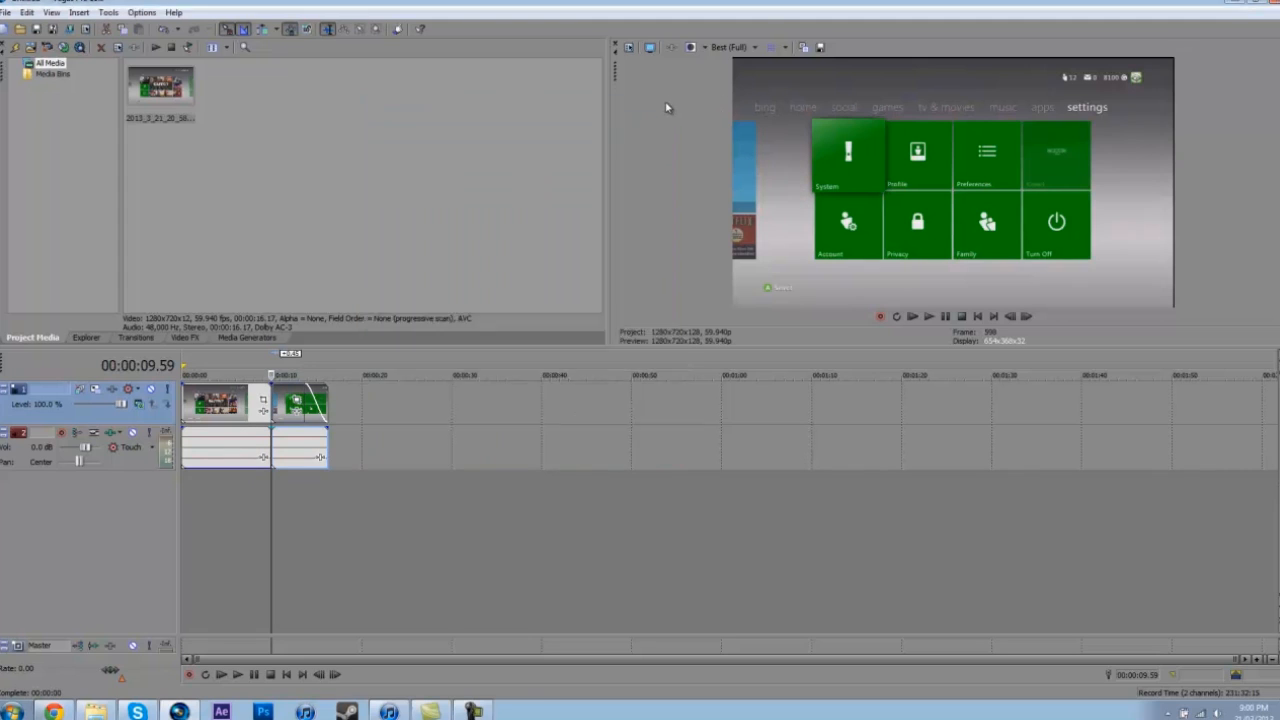
# In the first video clip's properties, turn off Maintain aspect ratio and choose Disable resample.
pyautogui.rightClick(225, 403)
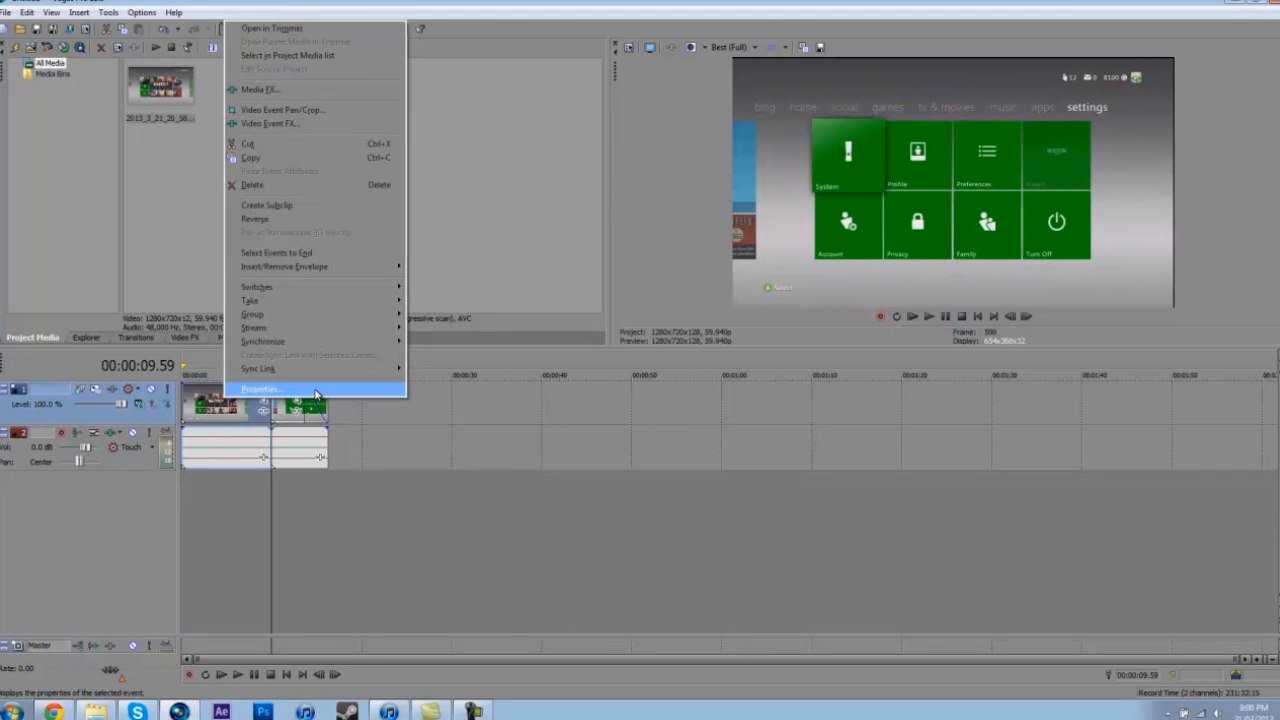
pyautogui.click(316, 396)
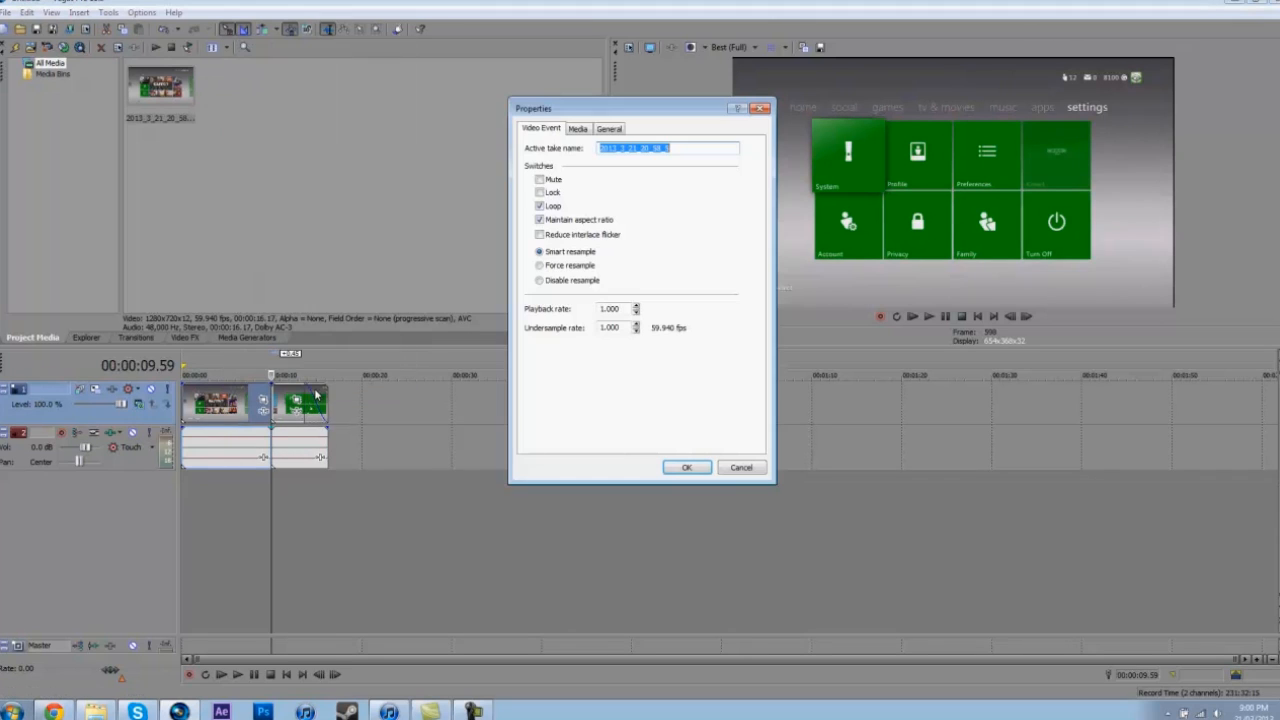
pyautogui.click(560, 226)
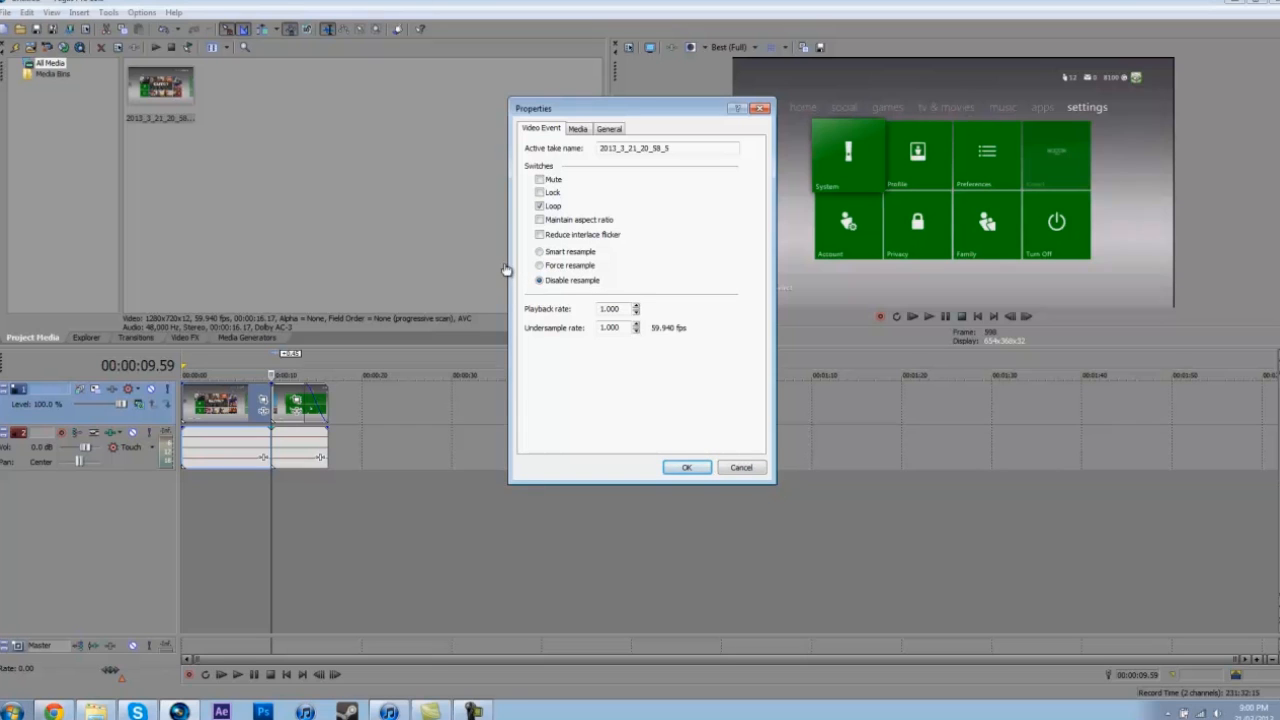
pyautogui.click(686, 467)
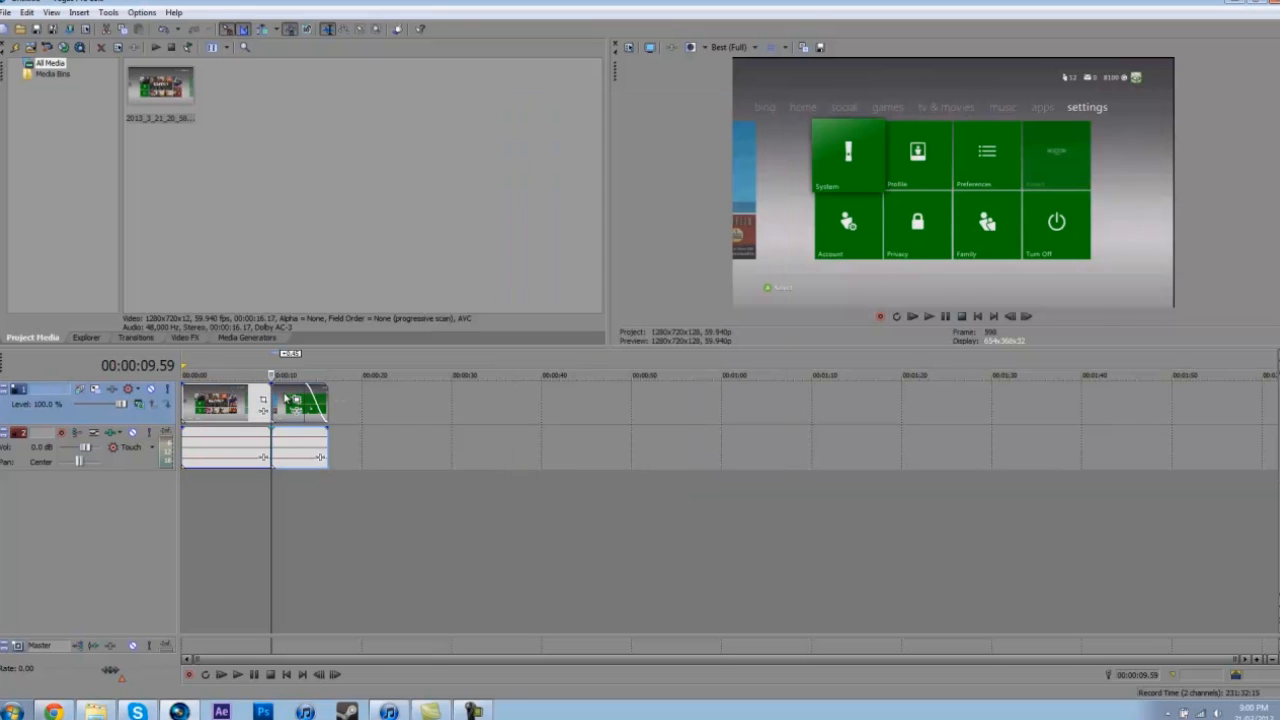
# In the second video clip's properties, choose Disable resample and apply the change.
pyautogui.rightClick(287, 399)
pyautogui.click(322, 383)
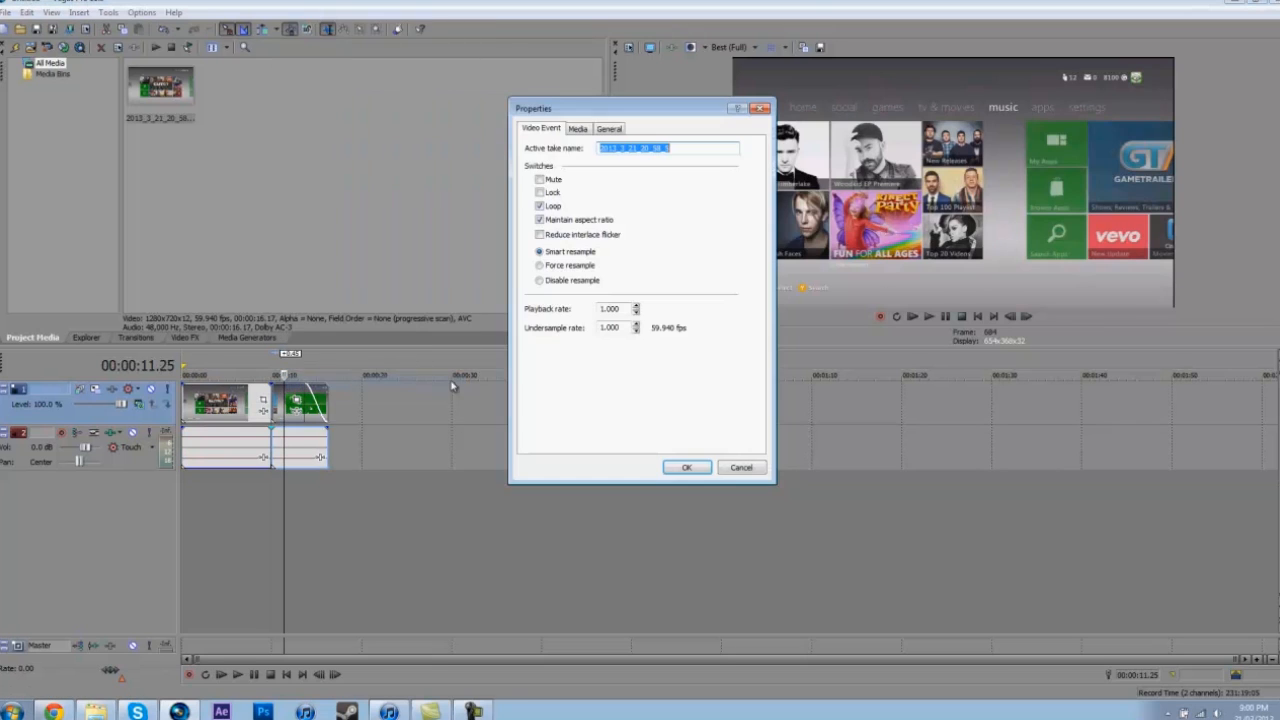
pyautogui.click(559, 283)
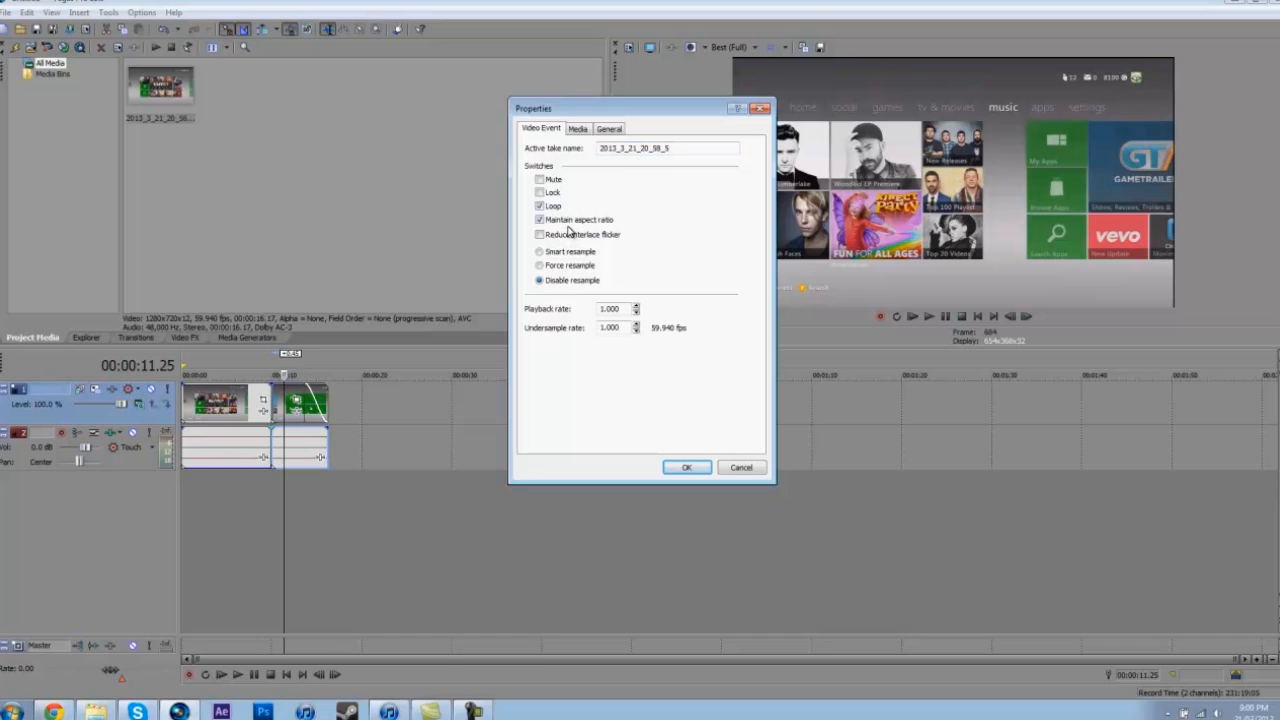
pyautogui.click(686, 467)
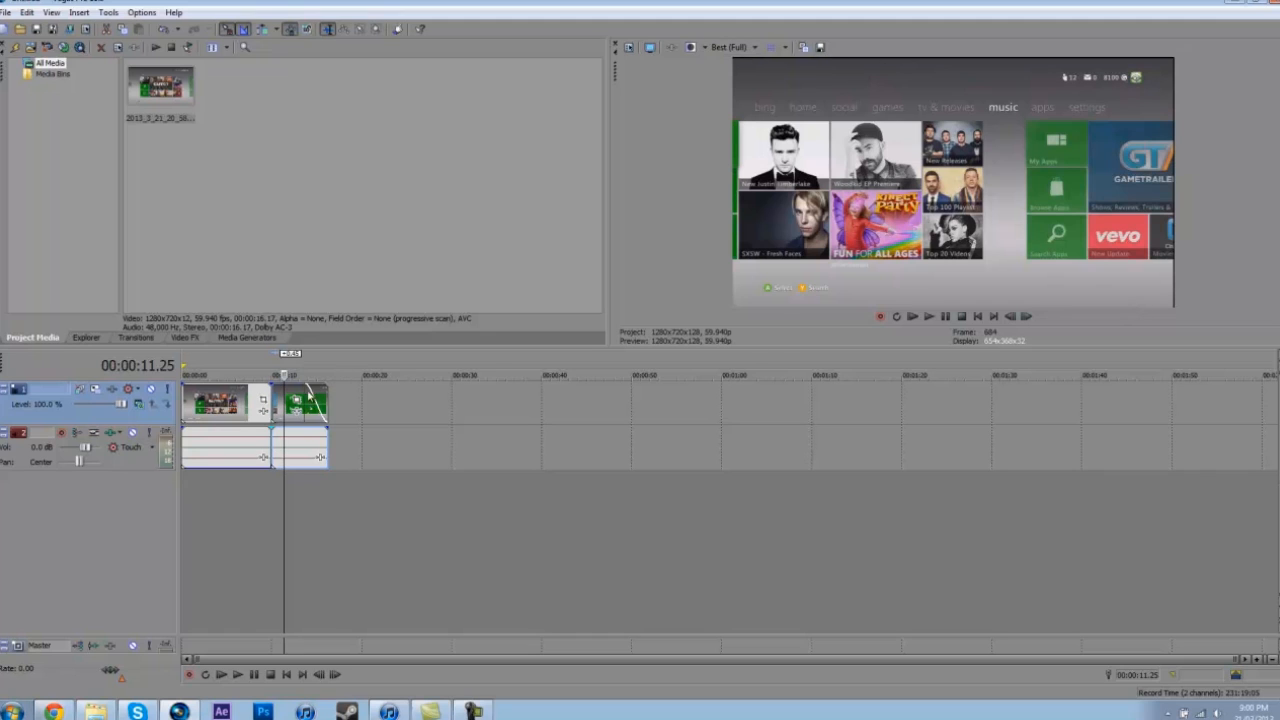
# Crop the second video clip slightly inward in Event Pan/Crop, to a frame of about 1,232 by 693.
pyautogui.scroll(4, 335, 405)
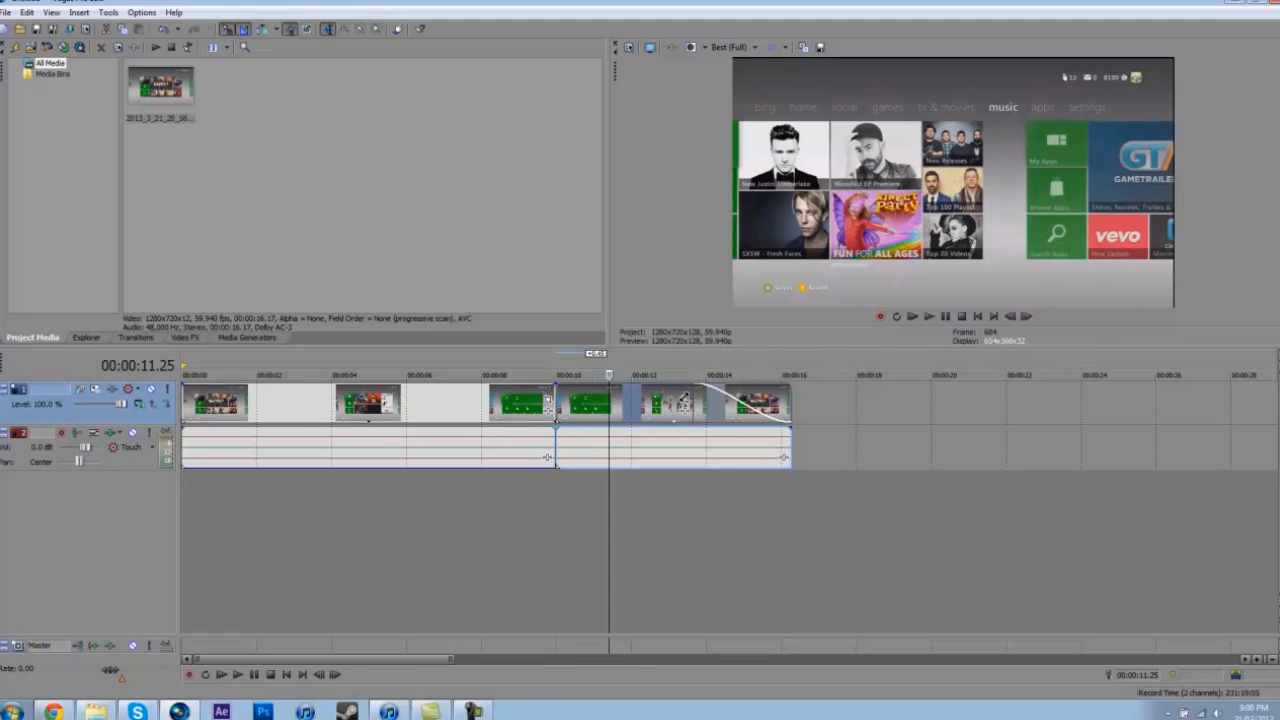
pyautogui.click(686, 396)
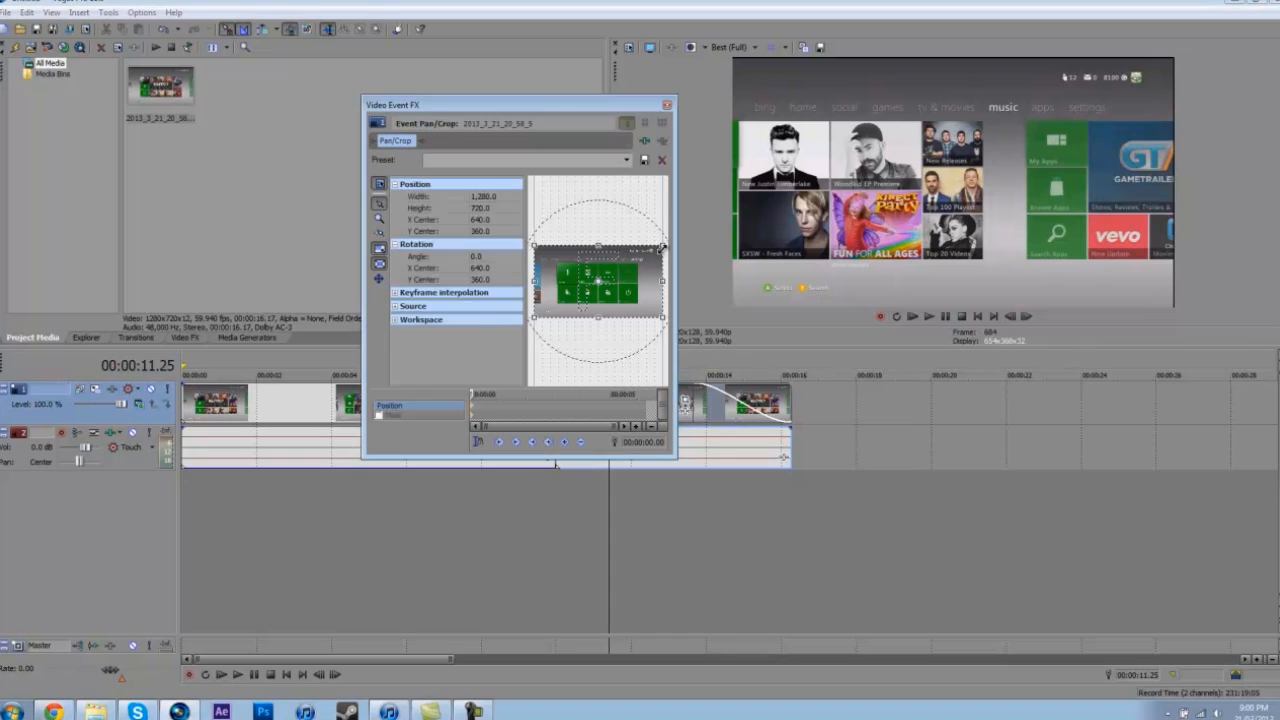
pyautogui.moveTo(661, 246); pyautogui.dragTo(672, 256)
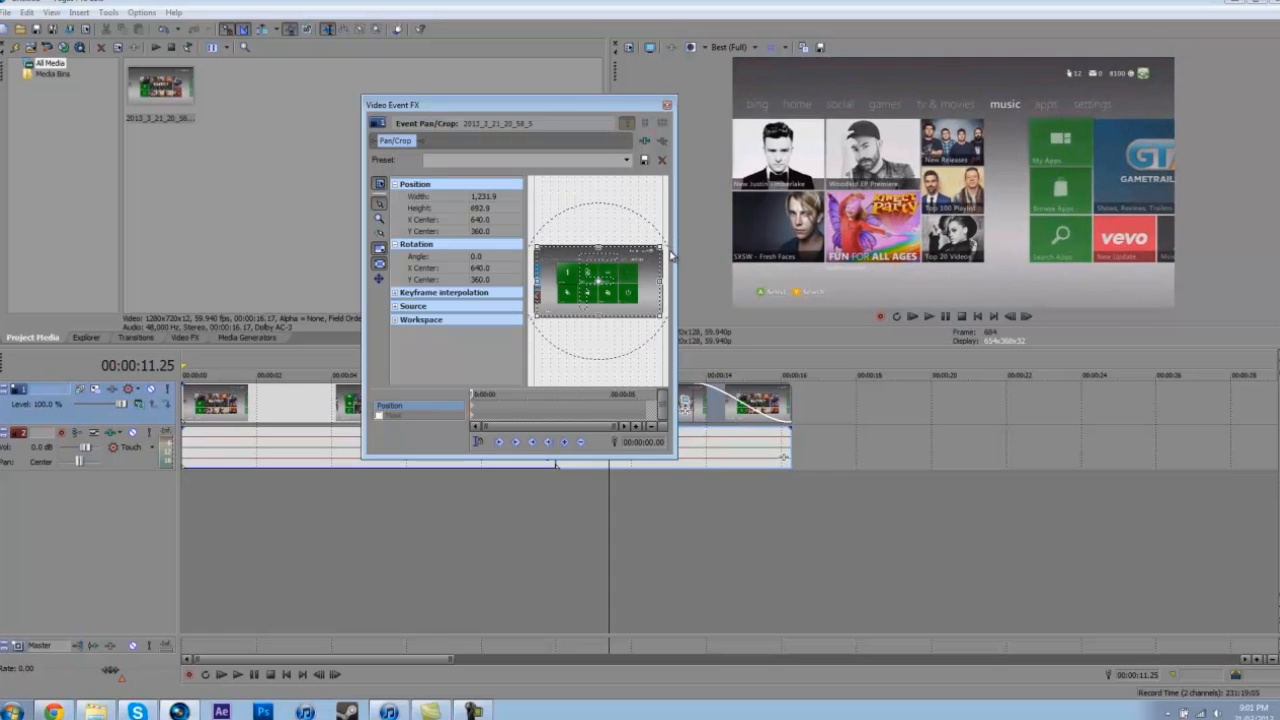
pyautogui.click(667, 108)
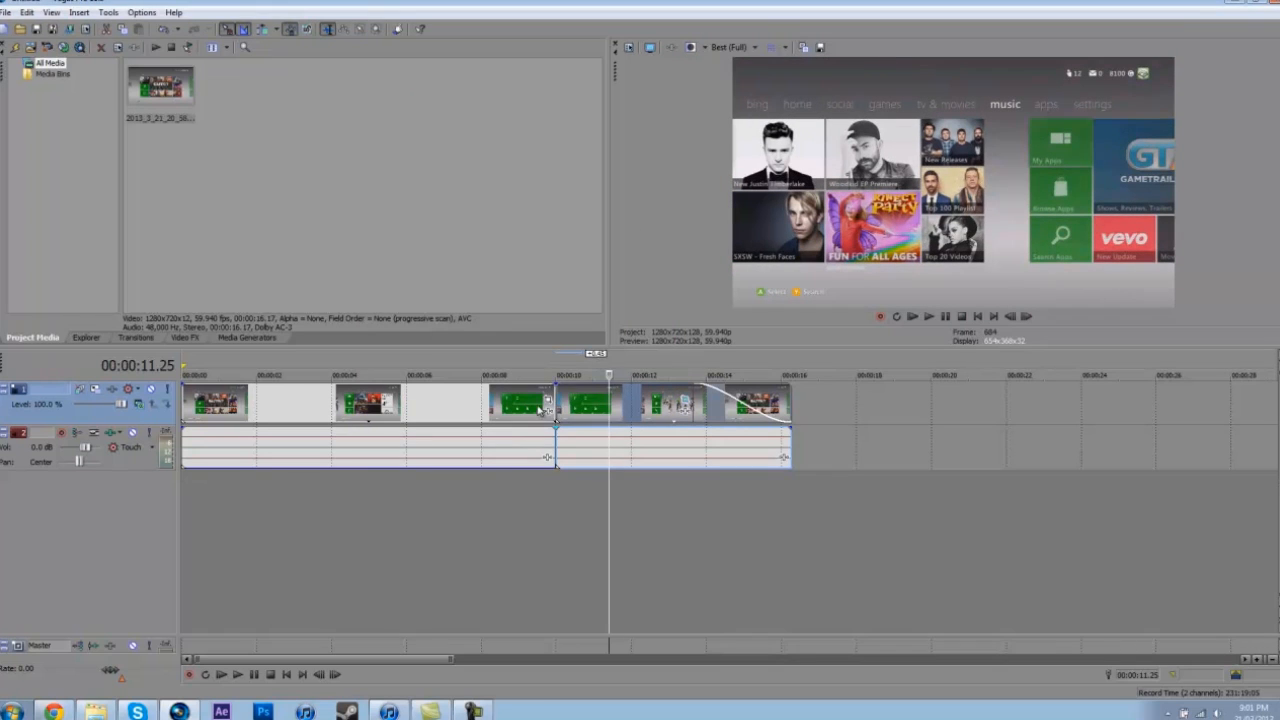
# Crop the first video clip slightly inward in Event Pan/Crop, to a frame of about 1,256 by 706.5.
pyautogui.click(547, 401)
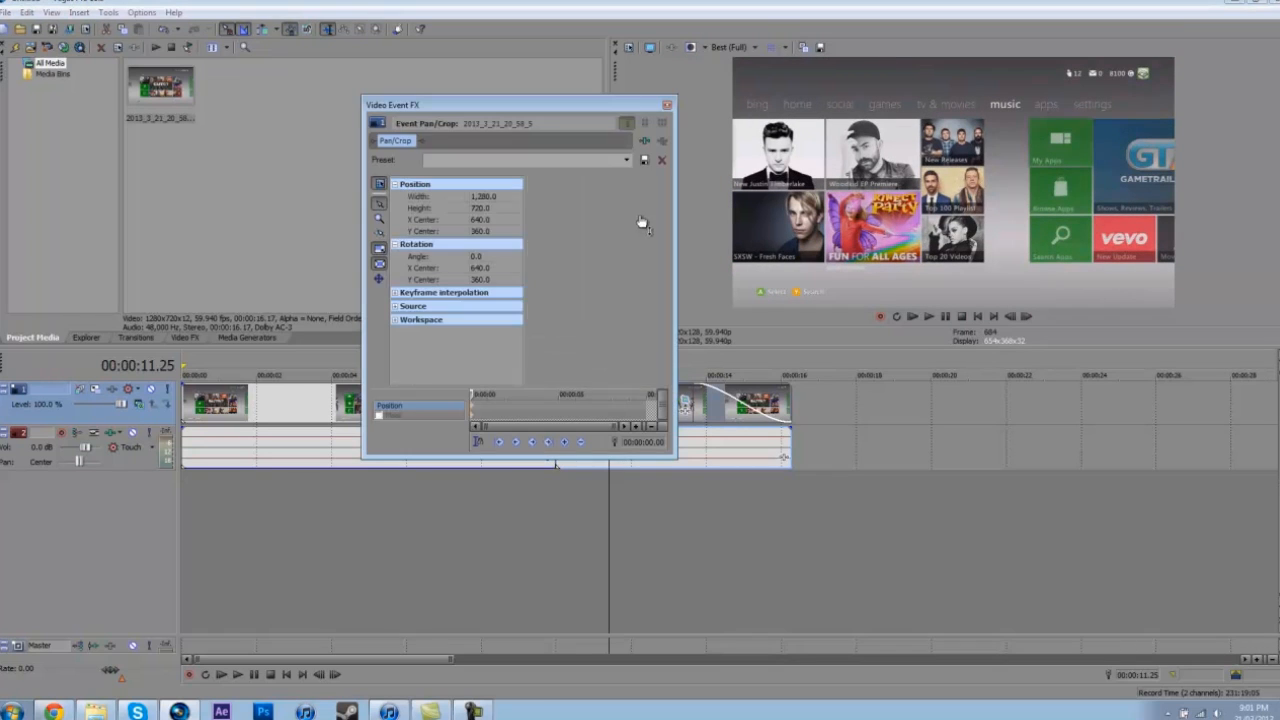
pyautogui.click(306, 393)
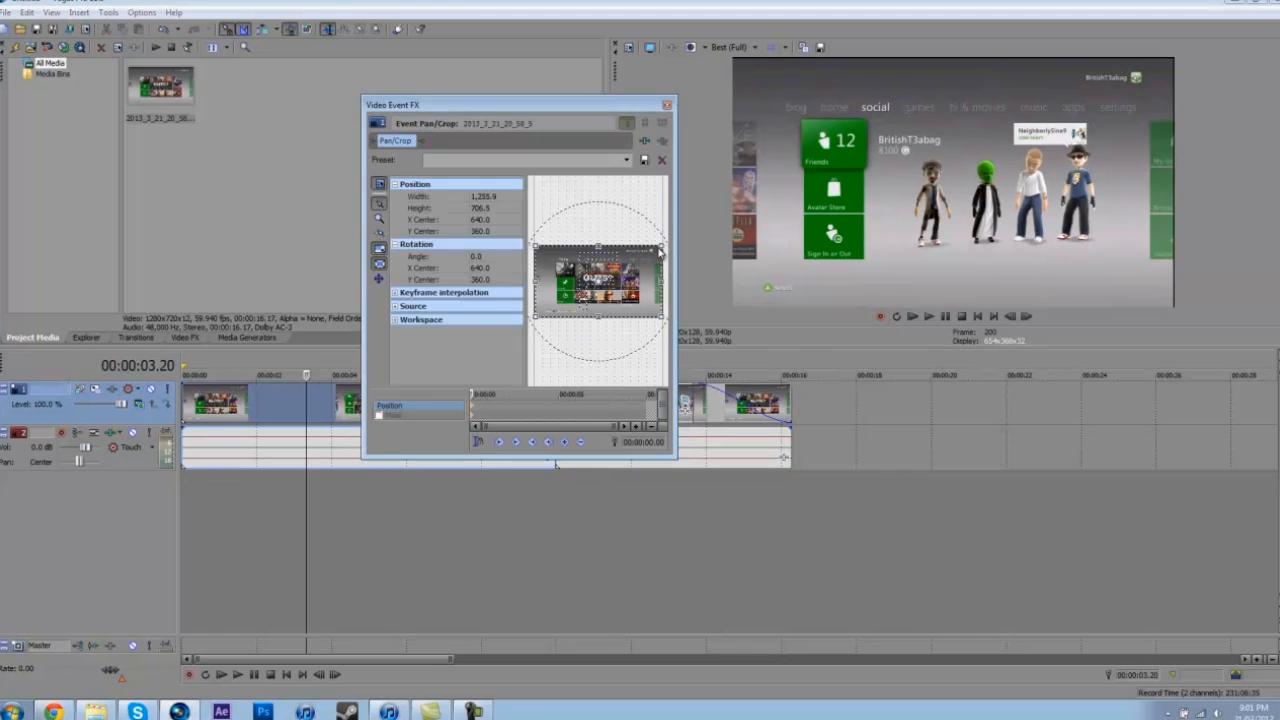
pyautogui.moveTo(662, 246); pyautogui.dragTo(660, 250)
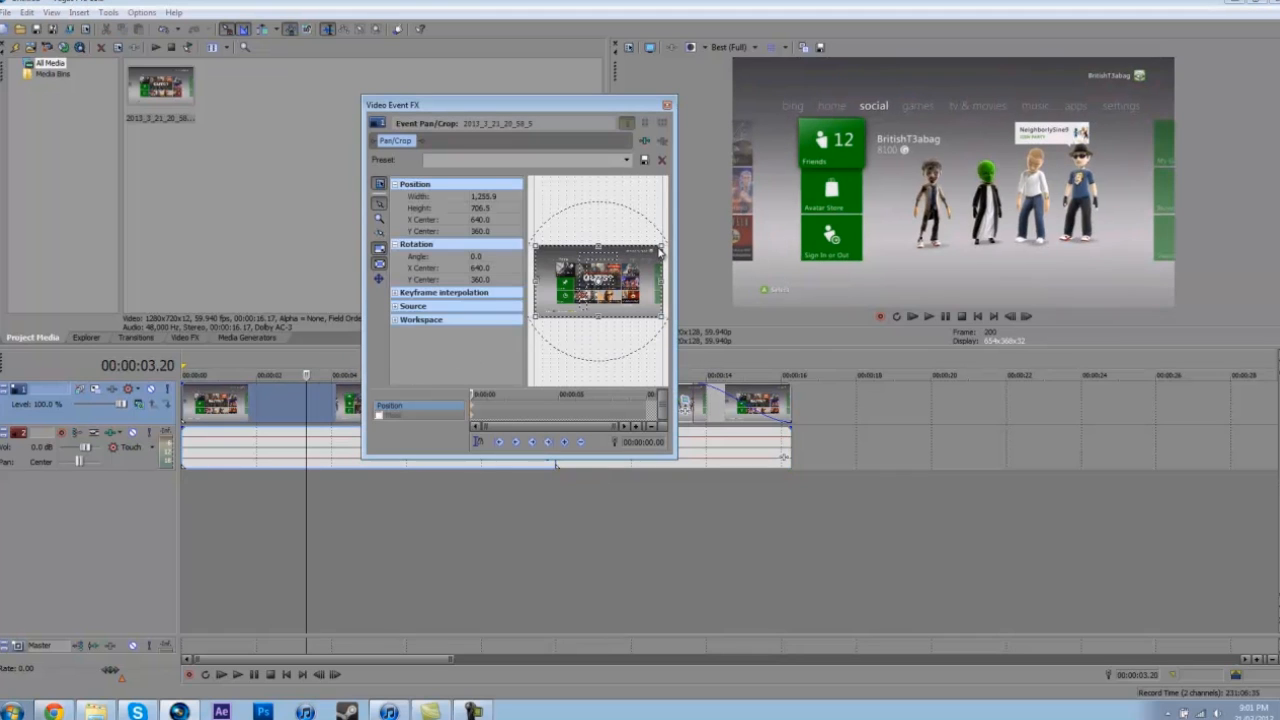
pyautogui.click(667, 108)
# Play the timeline from 00:00:07.33 across the cut to review both cropped clips.
pyautogui.click(628, 514)
pyautogui.click(464, 500)
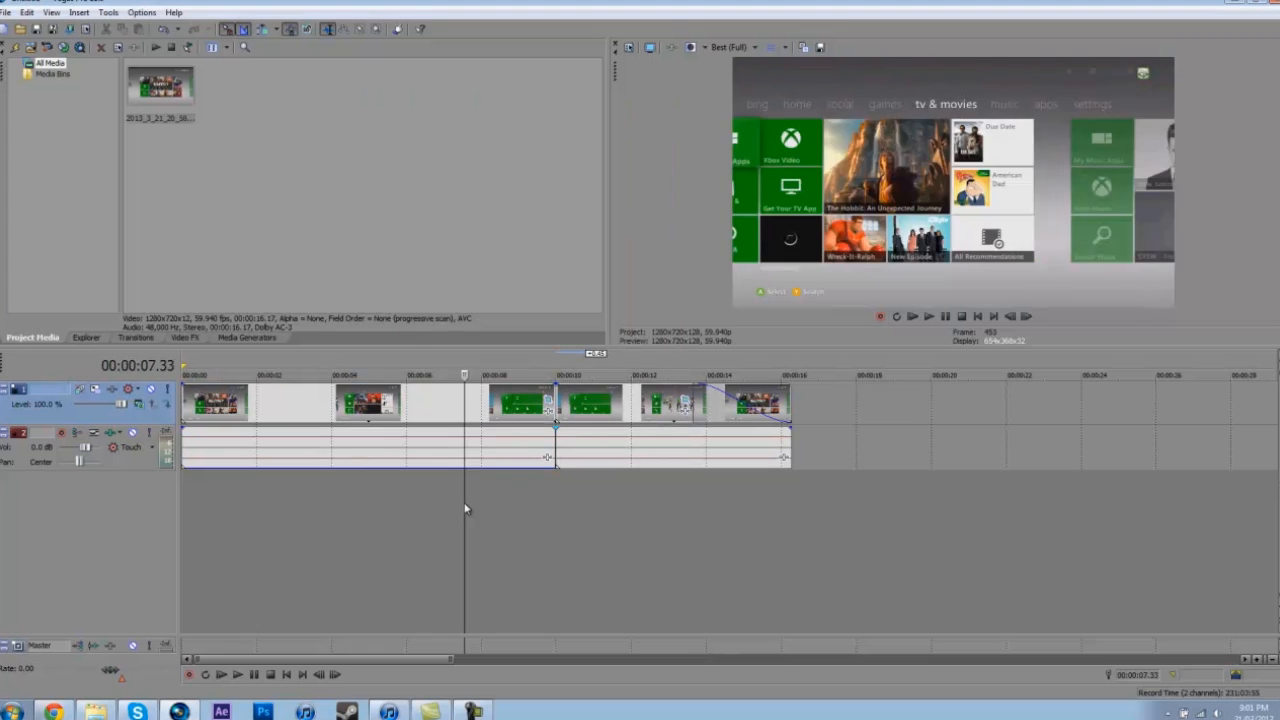
pyautogui.press('space')
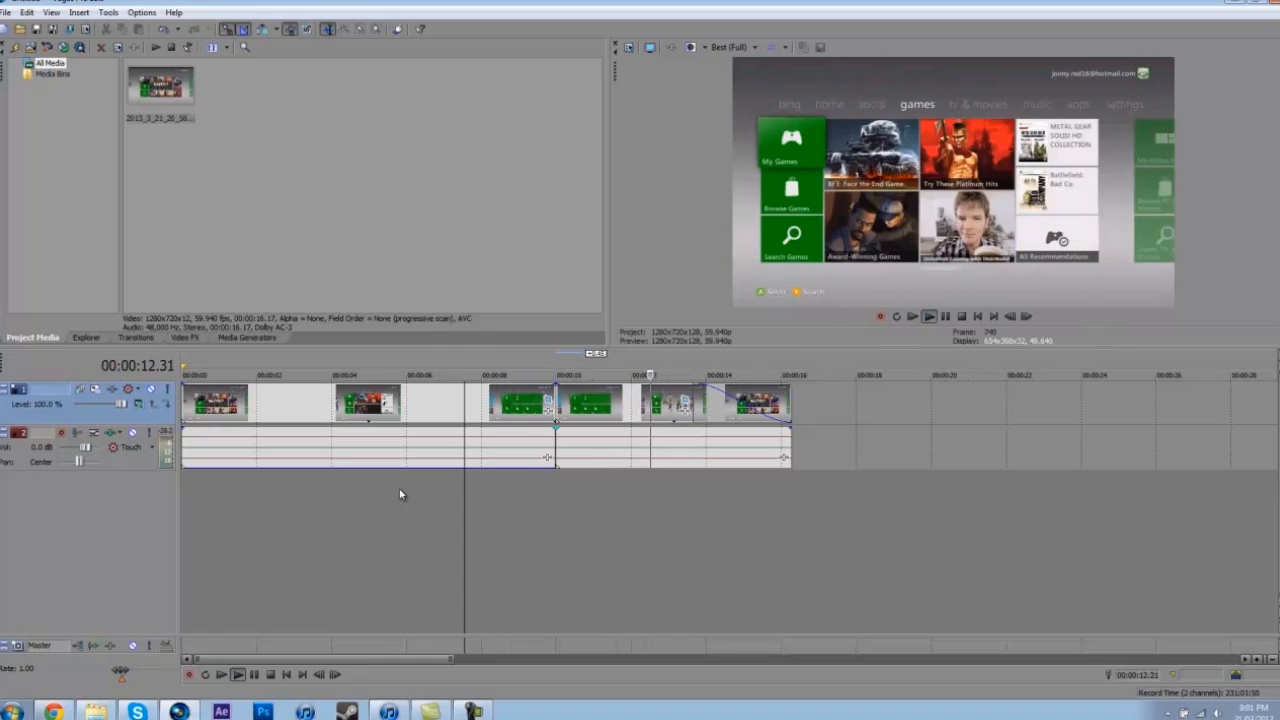
pyautogui.press('space')
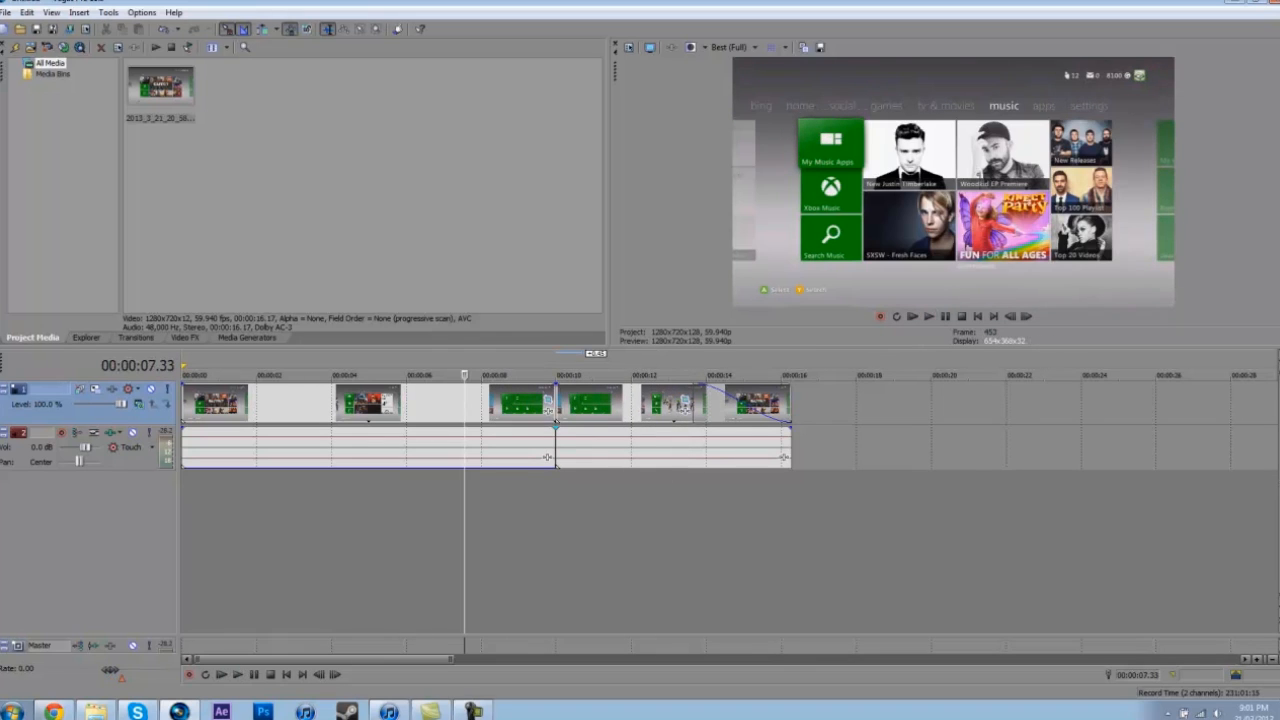
# Apply the default Color Curves effect to the first video clip and bend its RGB curve into a gentle S shape.
pyautogui.click(196, 338)
pyautogui.click(80, 218)
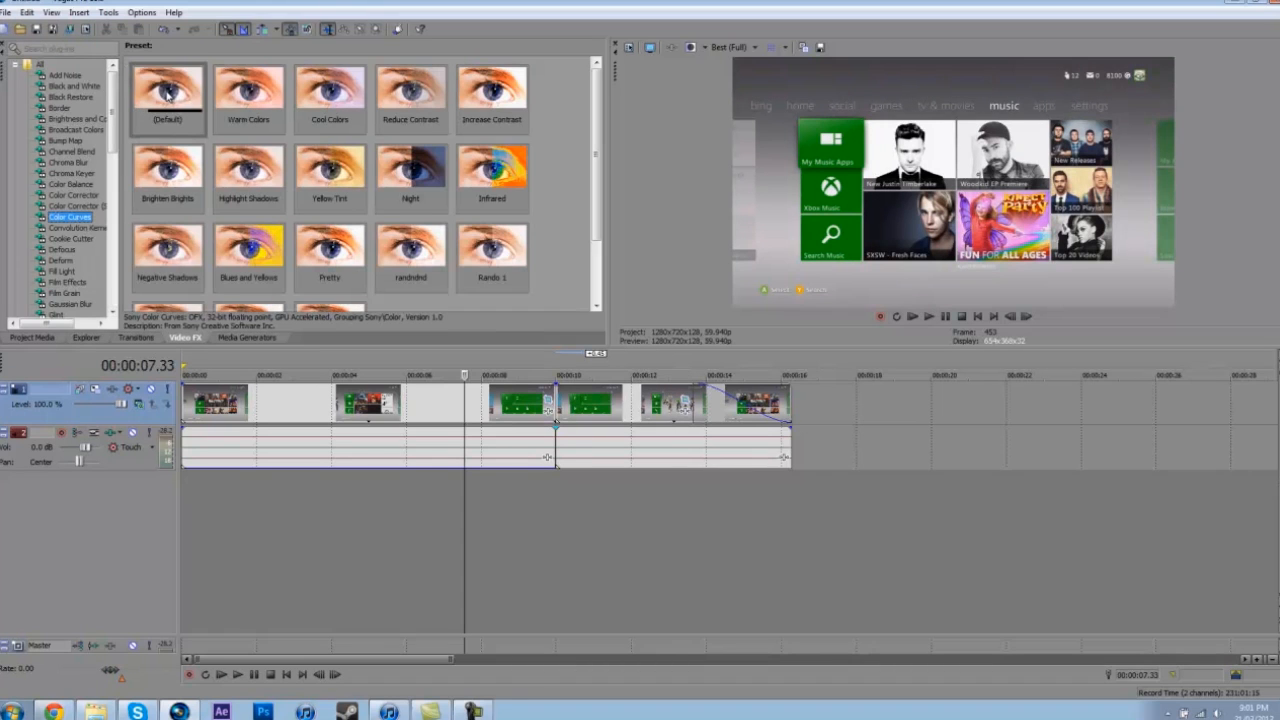
pyautogui.moveTo(164, 81)
pyautogui.mouseDown()
pyautogui.moveTo(335, 408)
pyautogui.moveTo(182, 92)
pyautogui.mouseUp()
pyautogui.click(400, 392)
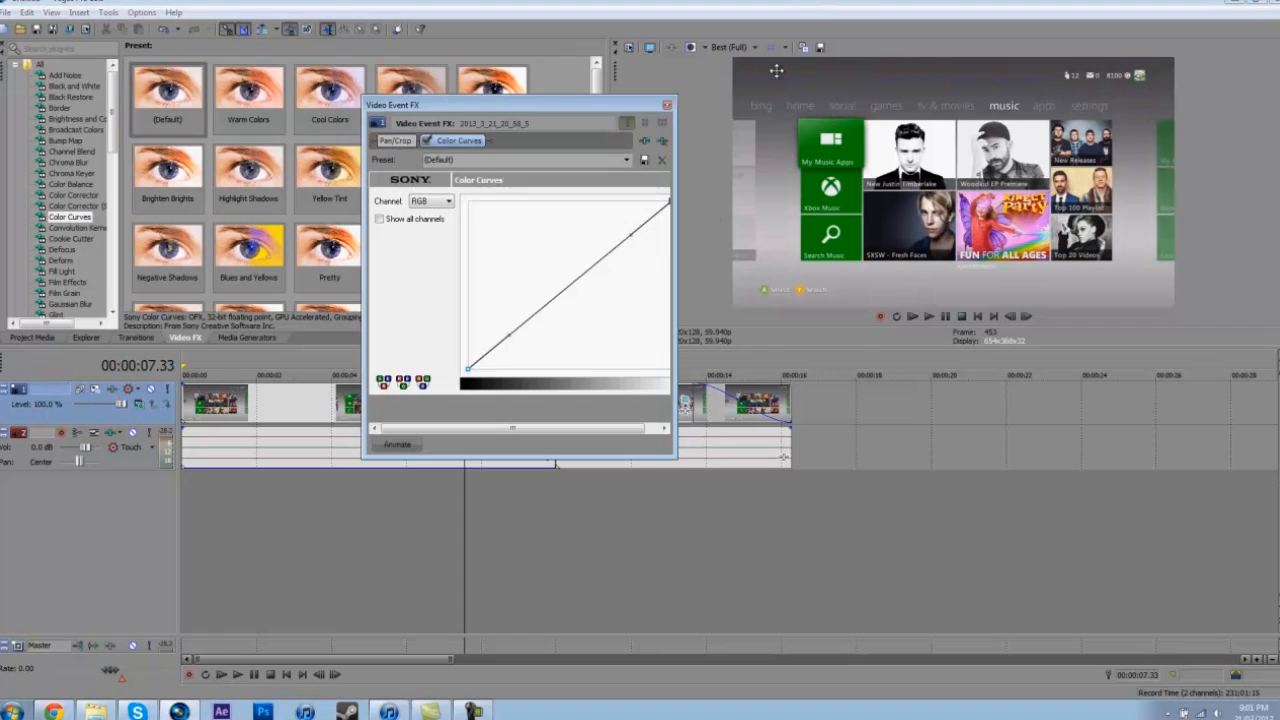
pyautogui.moveTo(634, 231); pyautogui.dragTo(571, 220)
pyautogui.moveTo(511, 339); pyautogui.dragTo(537, 346)
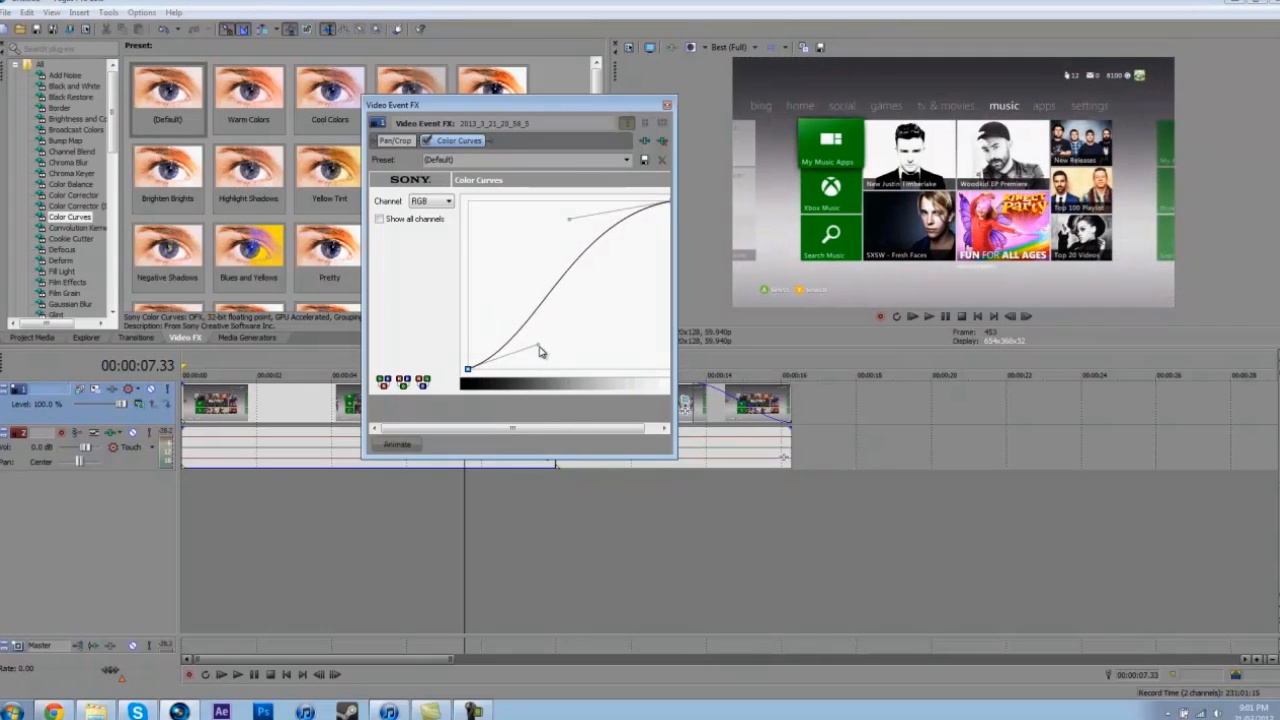
pyautogui.click(667, 105)
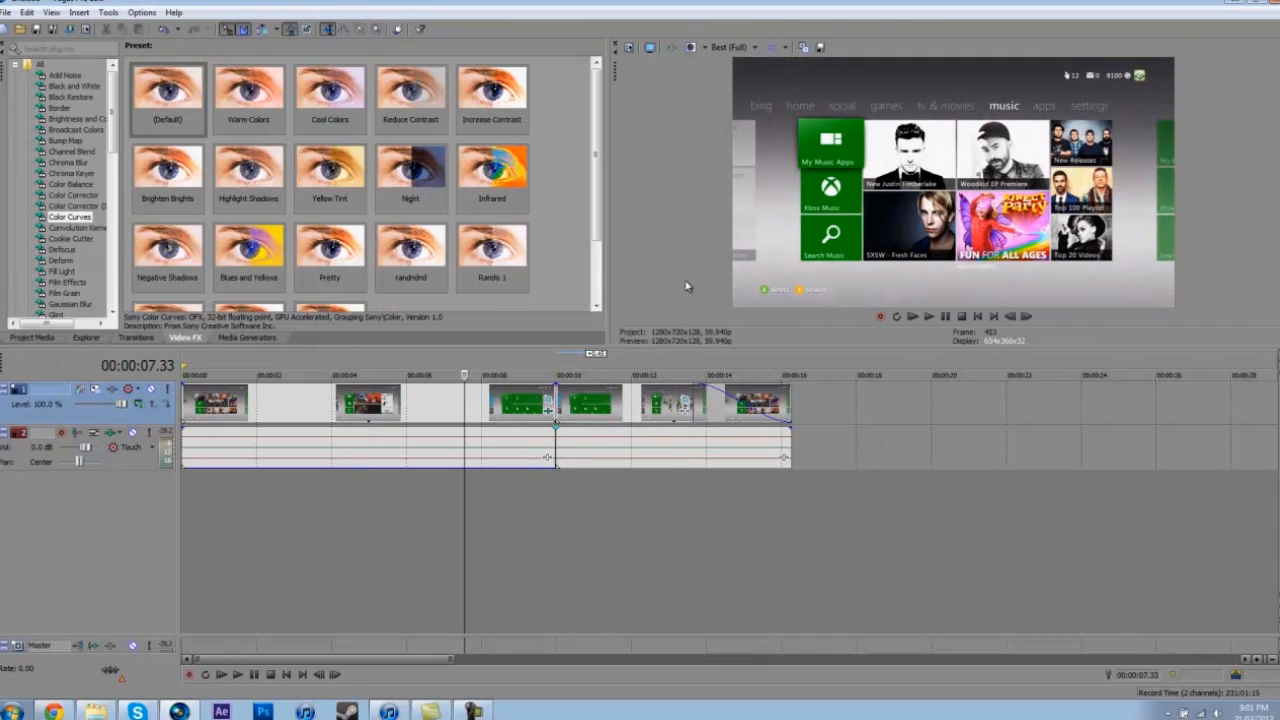
# Compare preview frames of the colour-corrected first clip with frames of the unedited-colour second clip.
pyautogui.click(651, 464)
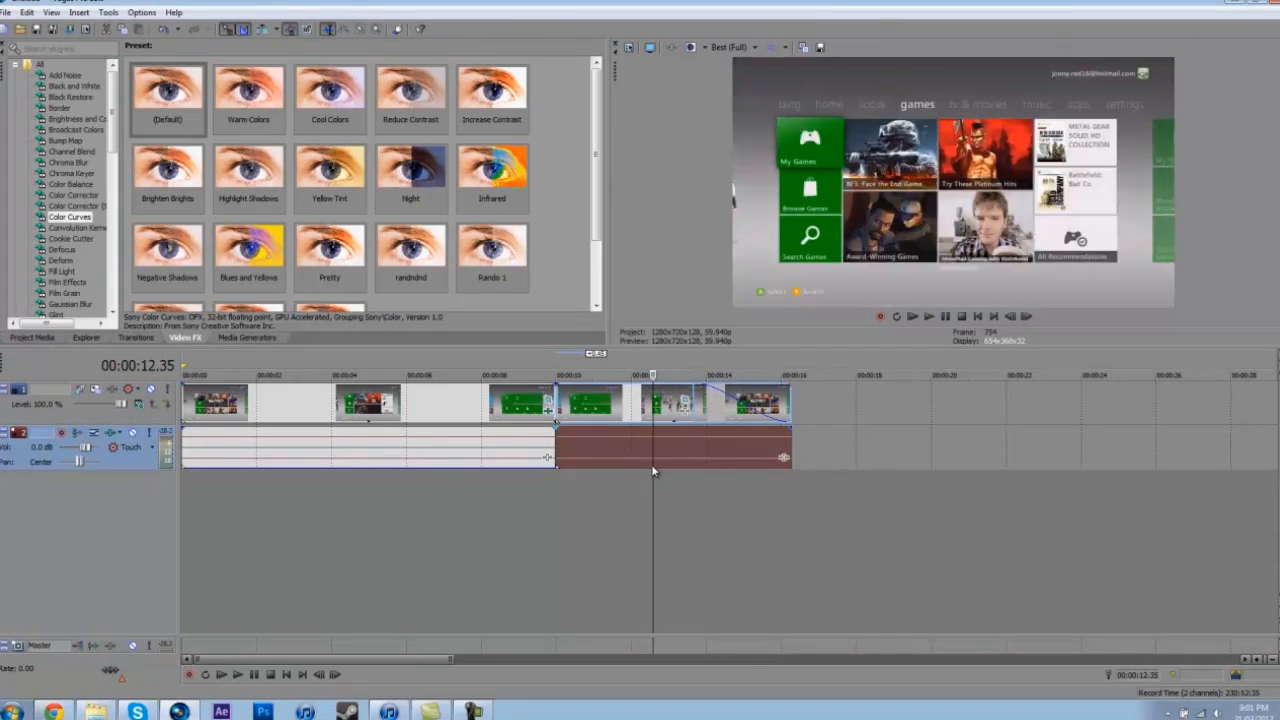
pyautogui.click(489, 502)
pyautogui.click(597, 507)
pyautogui.click(457, 494)
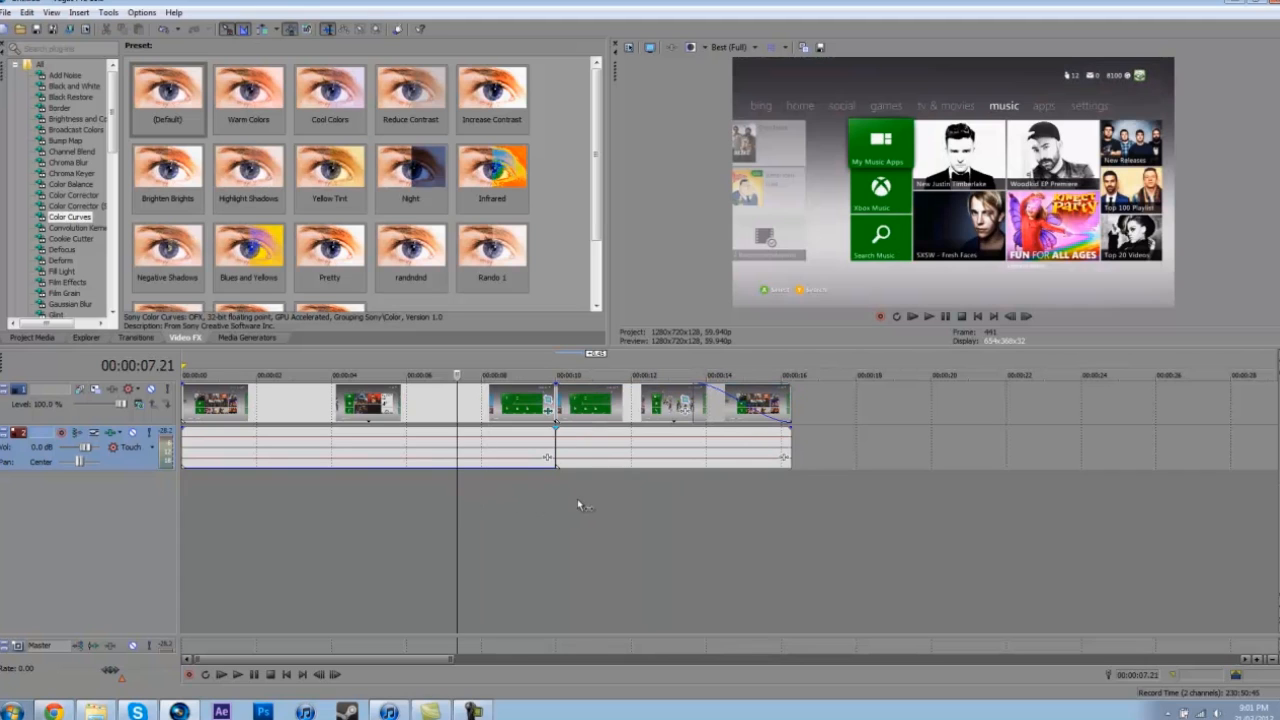
pyautogui.click(615, 450)
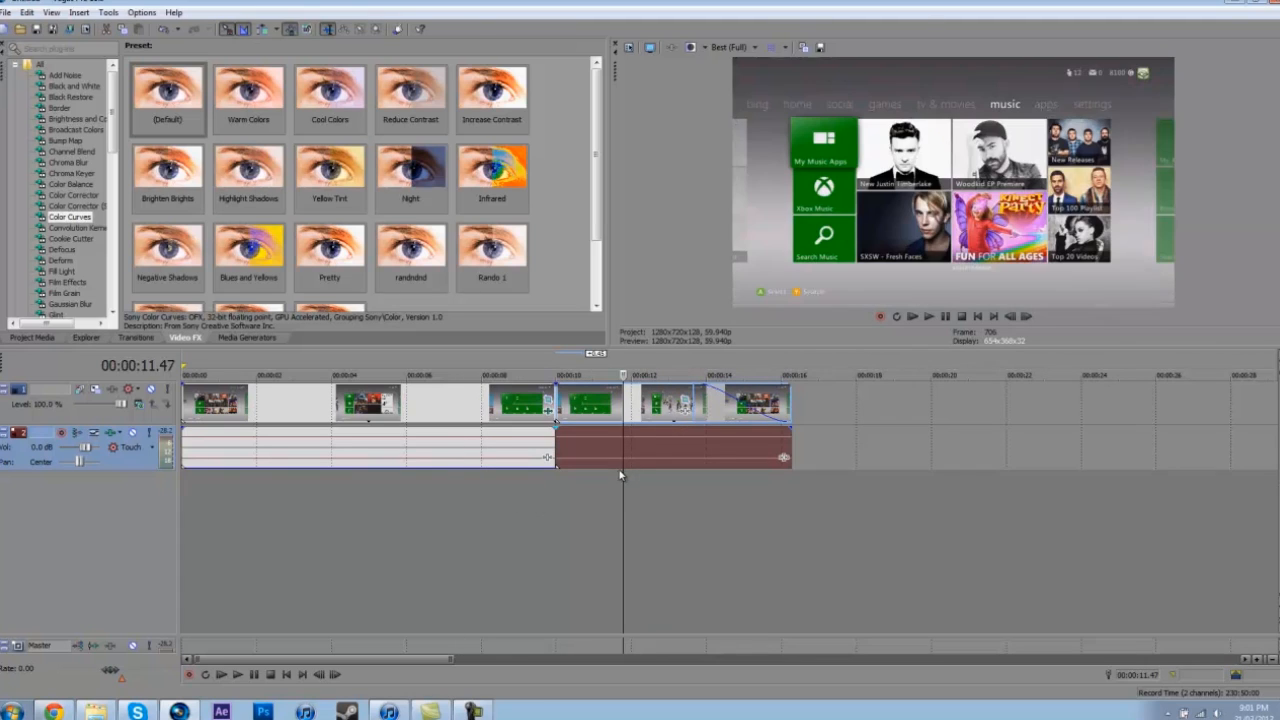
pyautogui.click(450, 528)
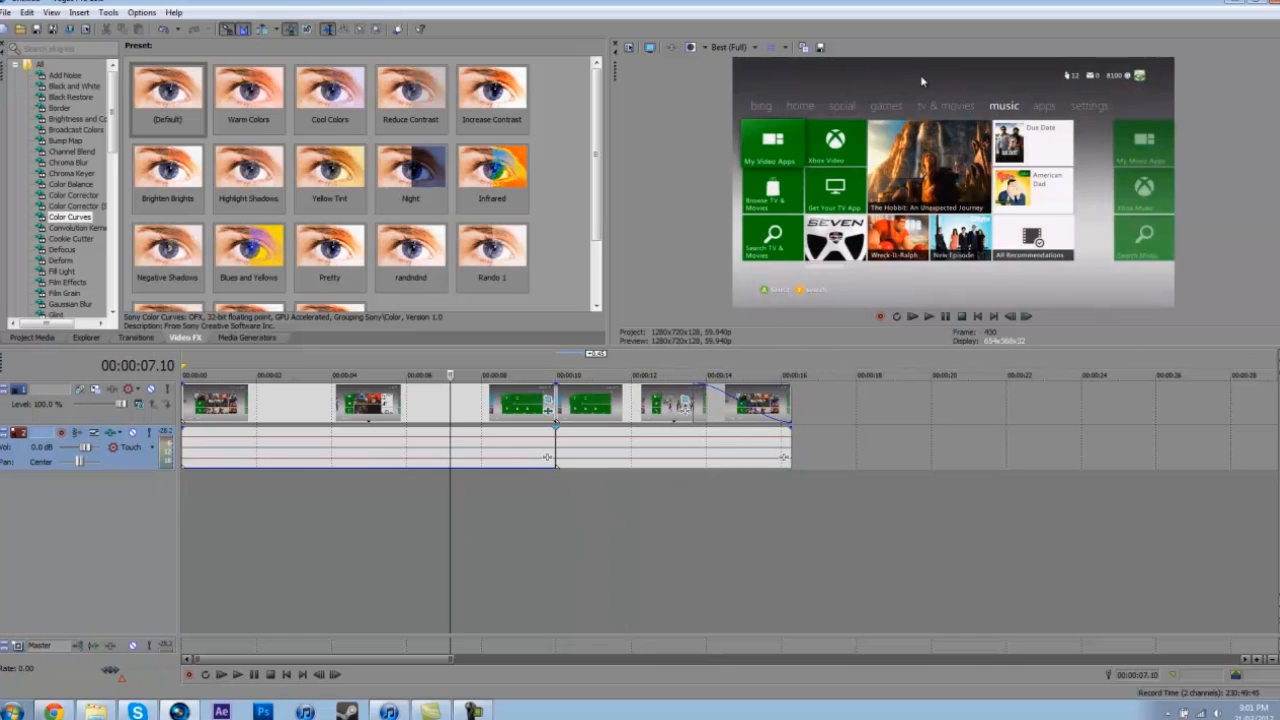
pyautogui.click(680, 484)
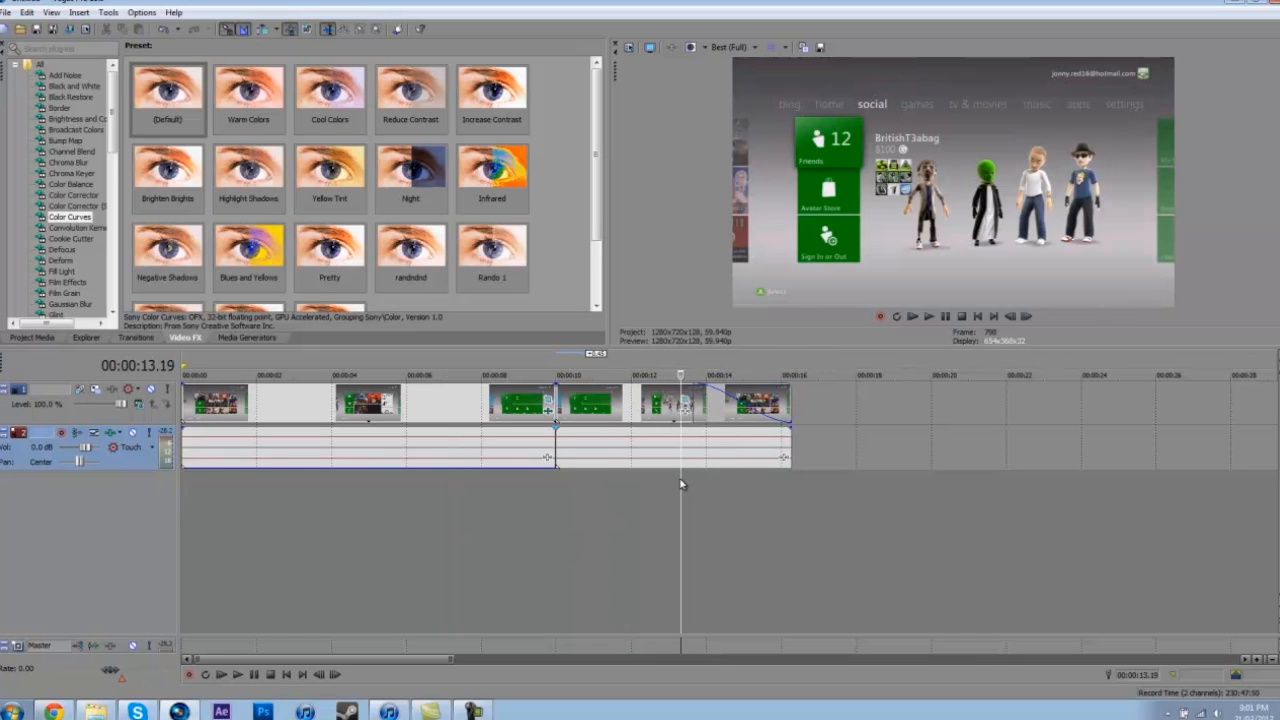
pyautogui.click(322, 595)
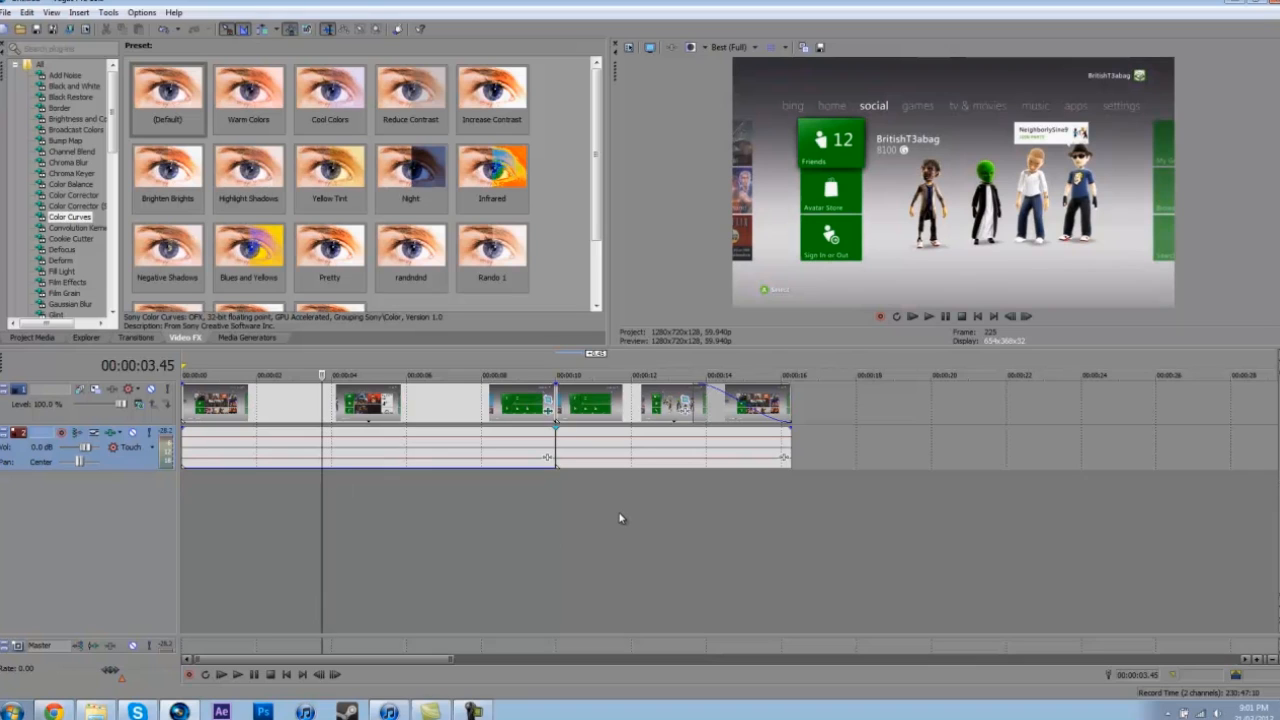
pyautogui.click(619, 515)
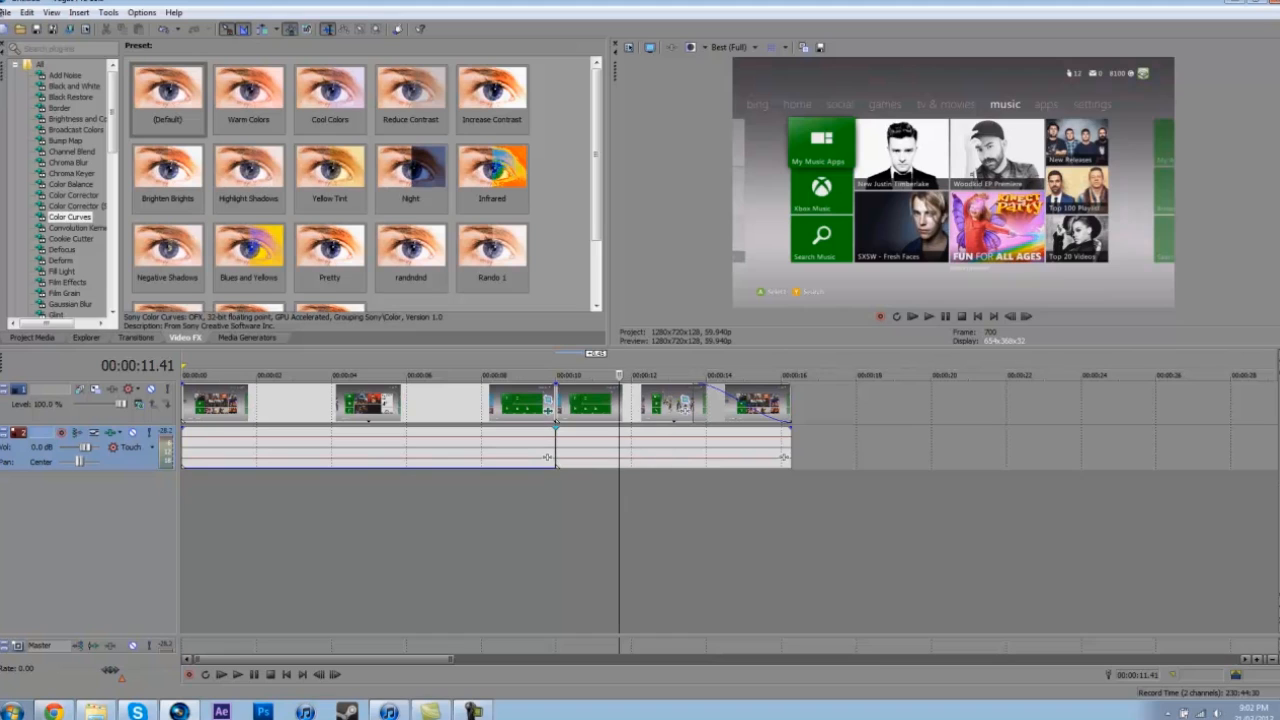
# Start a Render As export named teststeststetesetesz and set its output folder to the Desktop.
pyautogui.click(7, 13)
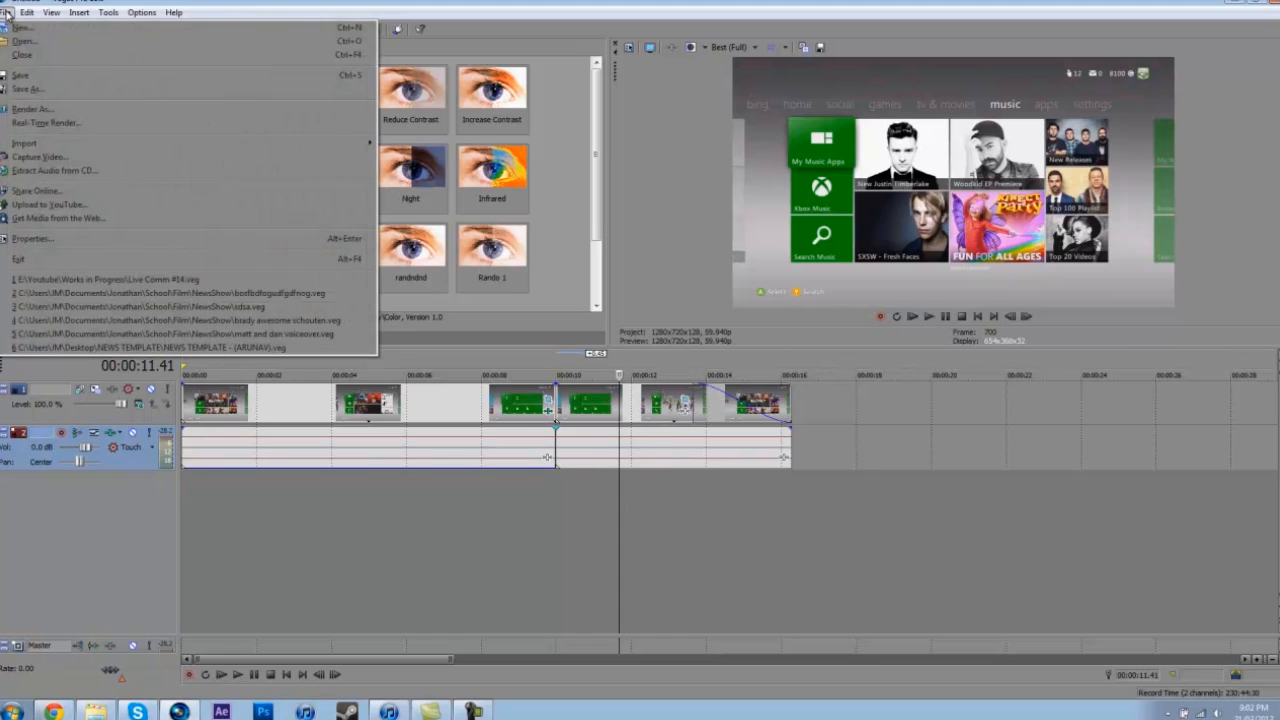
pyautogui.click(62, 108)
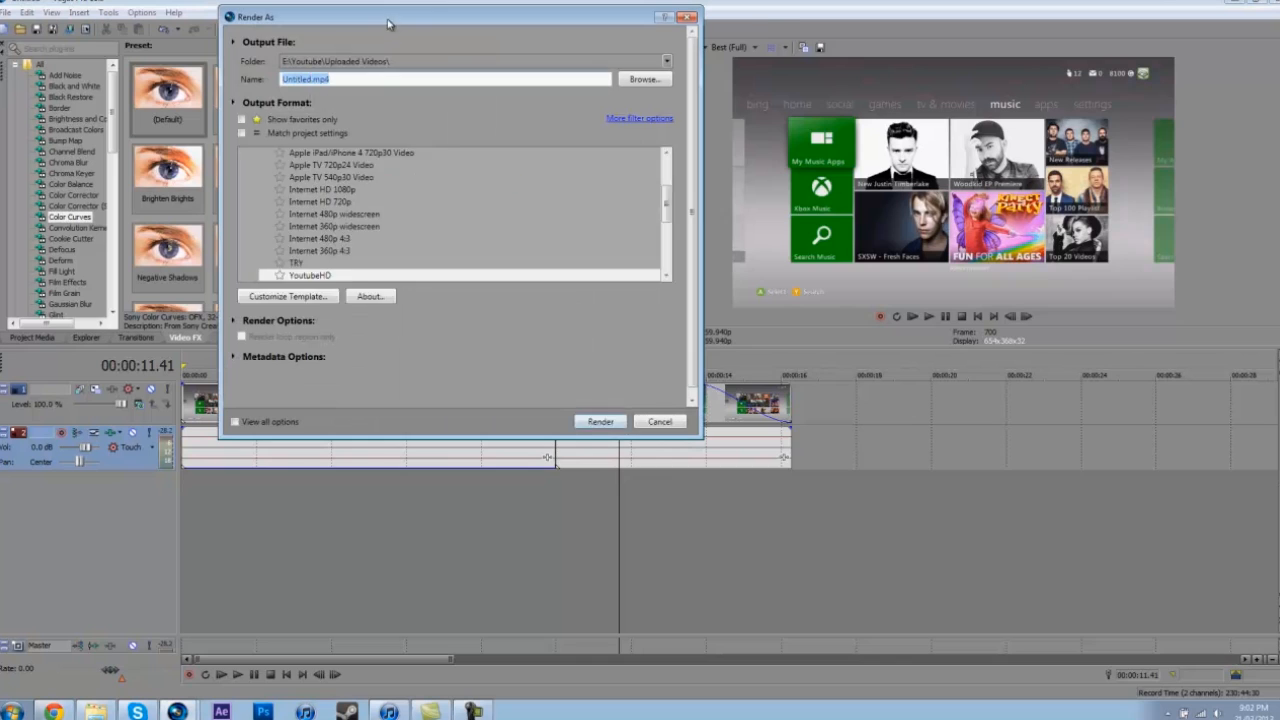
pyautogui.moveTo(389, 19); pyautogui.dragTo(518, 96)
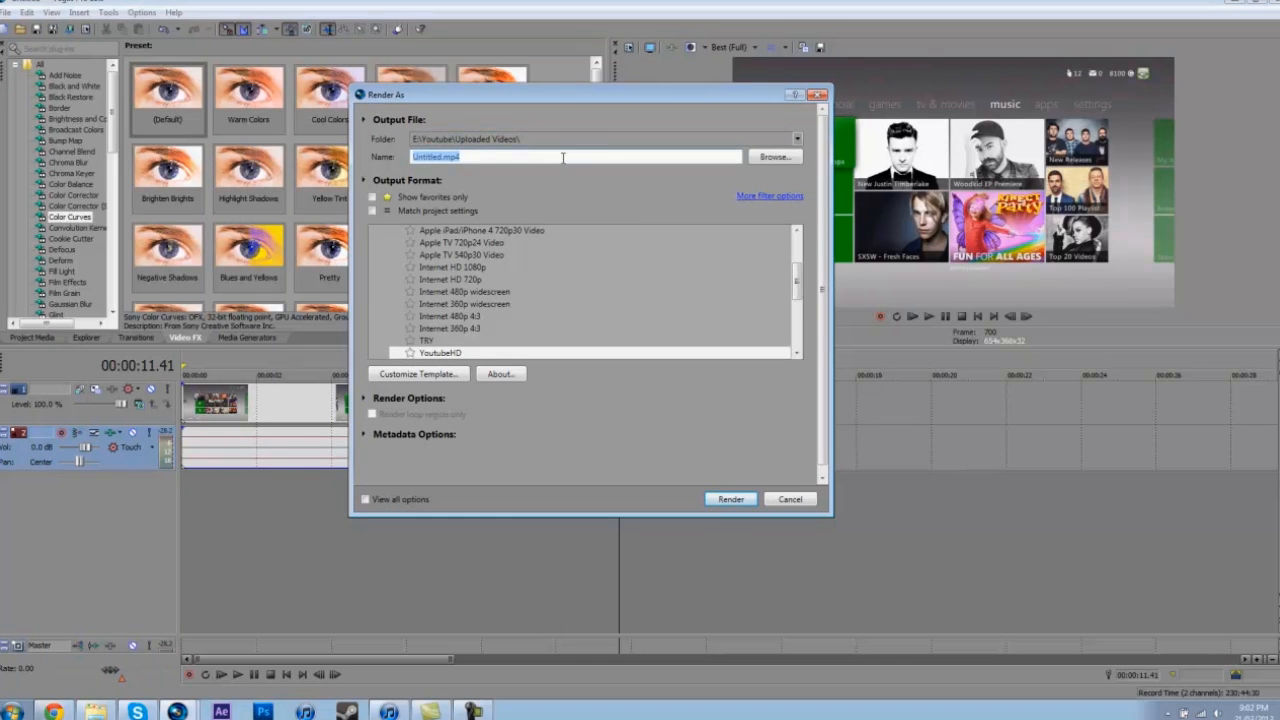
pyautogui.write('teststeststetesetesz')
pyautogui.click(797, 138)
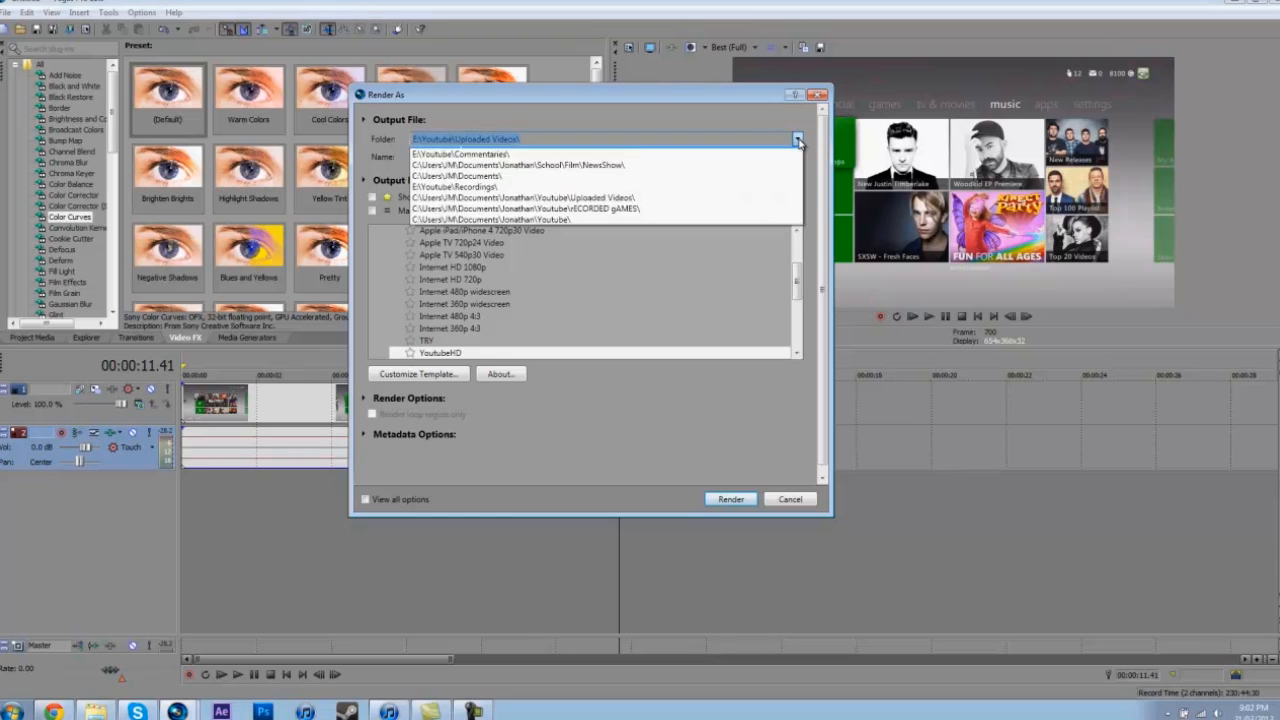
pyautogui.click(604, 134)
pyautogui.click(763, 160)
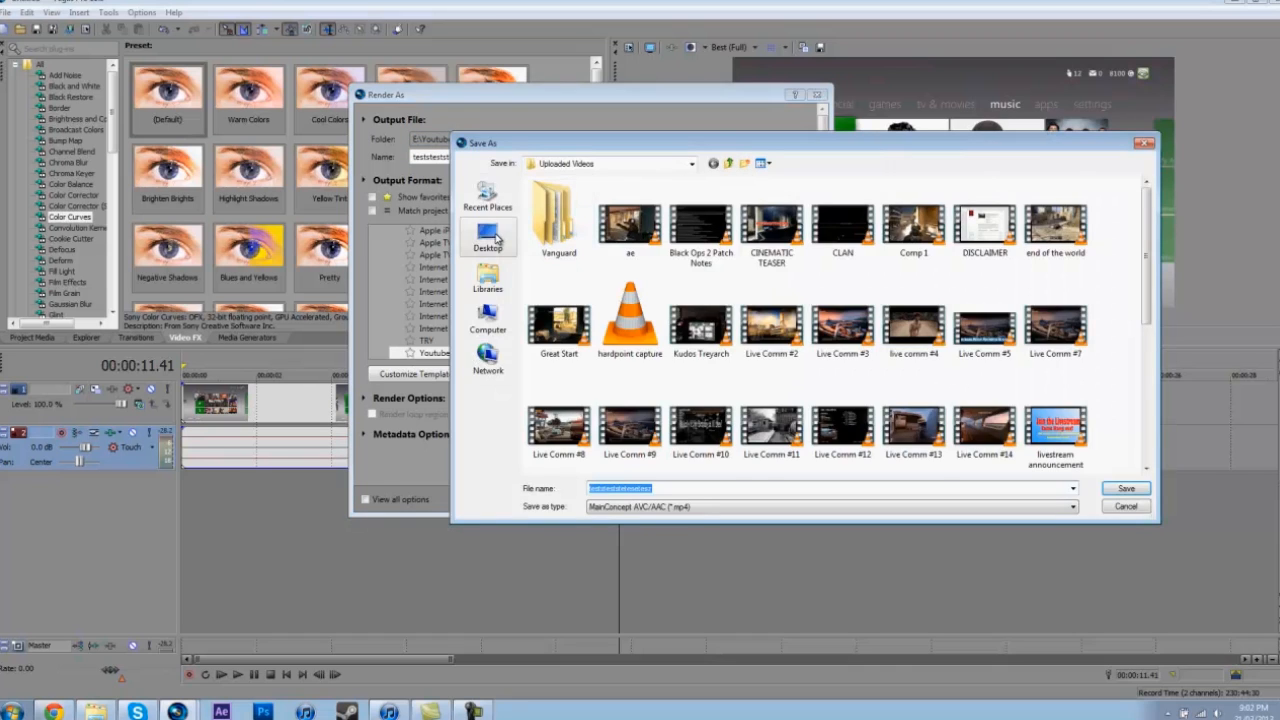
pyautogui.click(1126, 488)
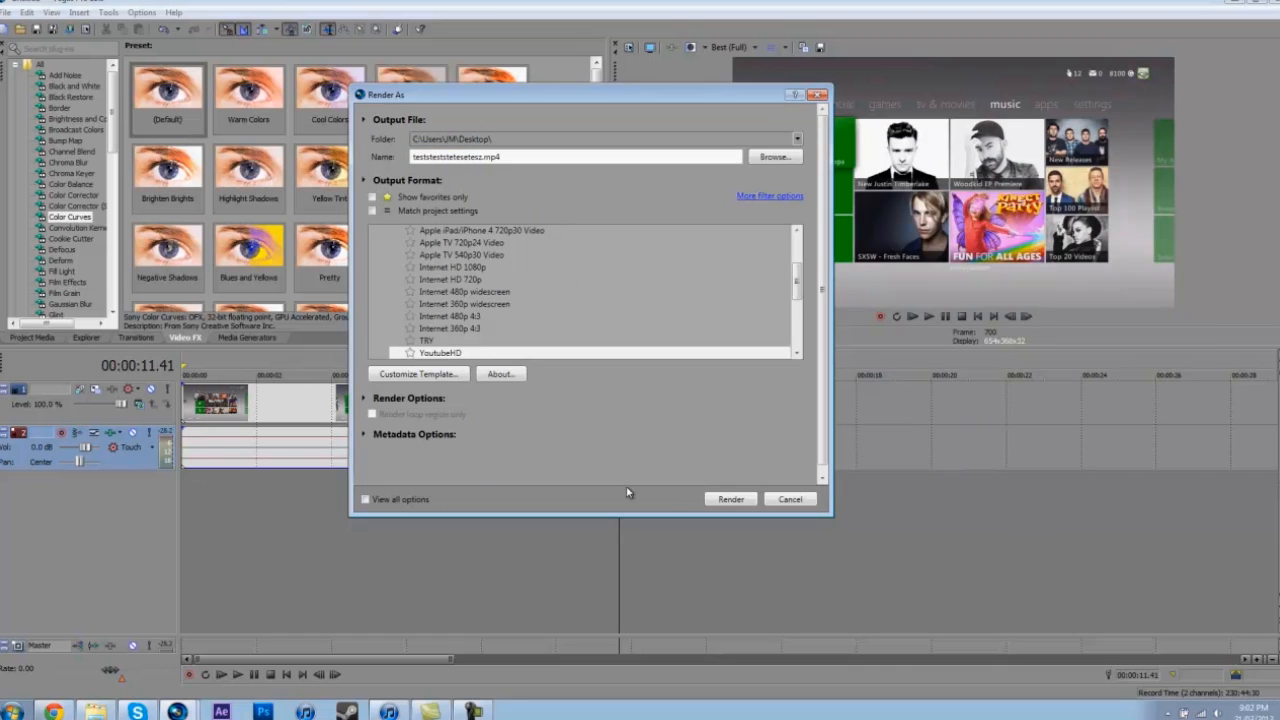
# Choose the YoutubeHD template under MainConcept AVC/AAC as the output format and open its custom settings.
pyautogui.click(507, 293)
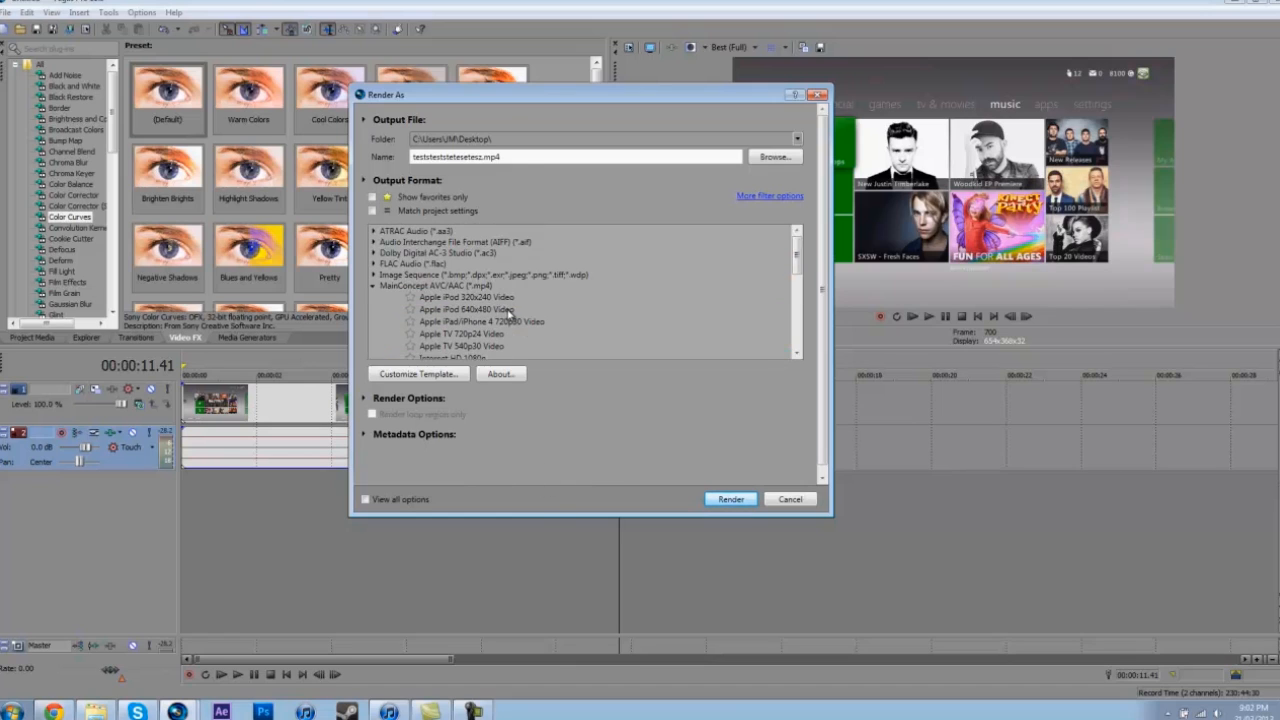
pyautogui.scroll(-1, 503, 321)
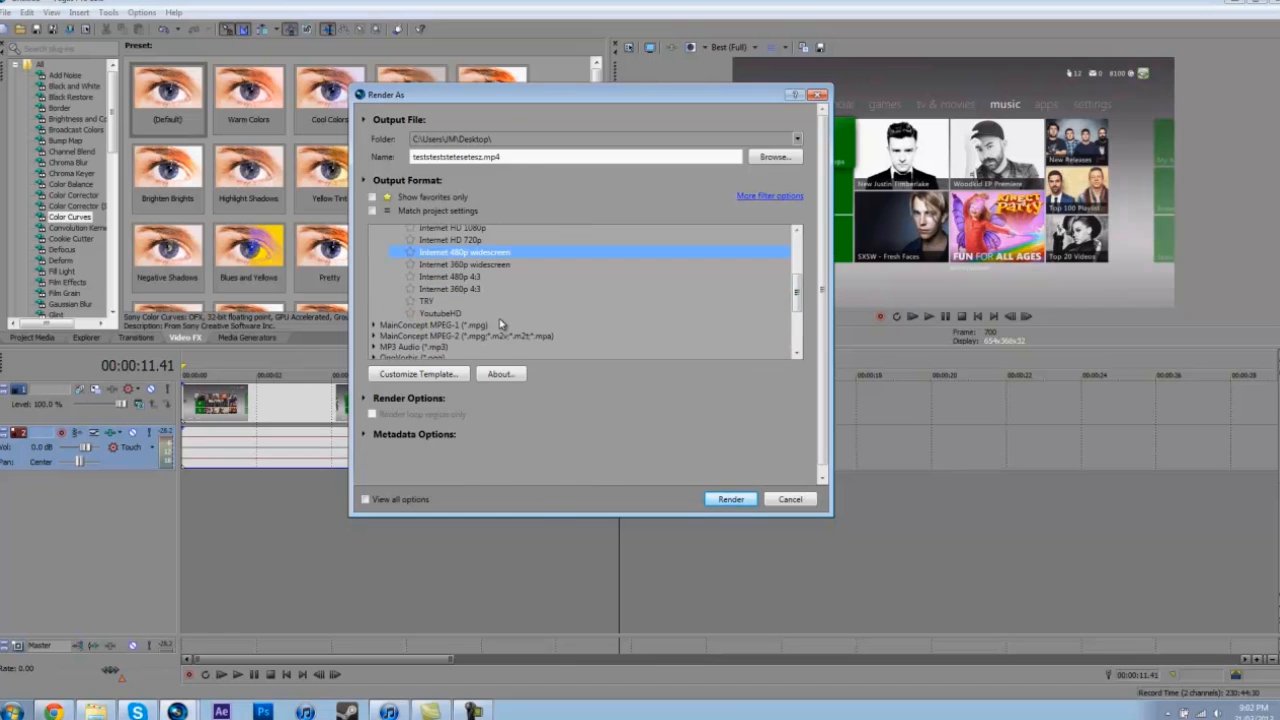
pyautogui.click(459, 315)
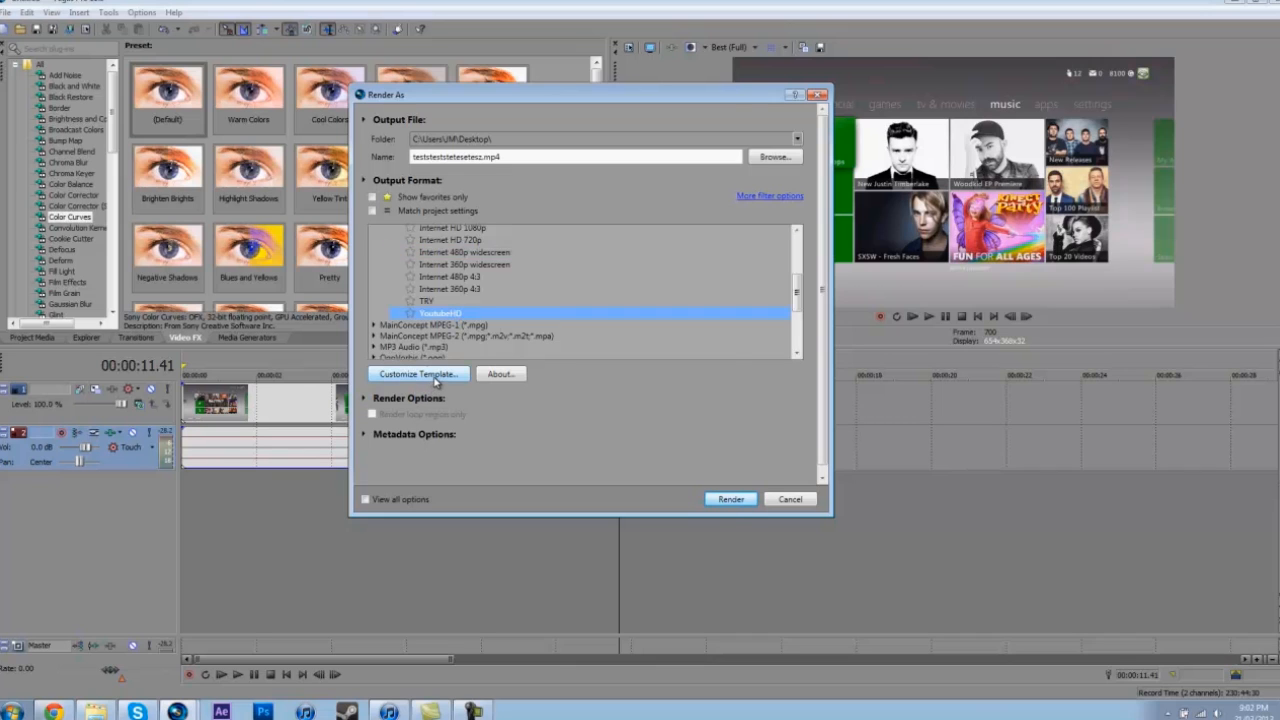
pyautogui.click(432, 376)
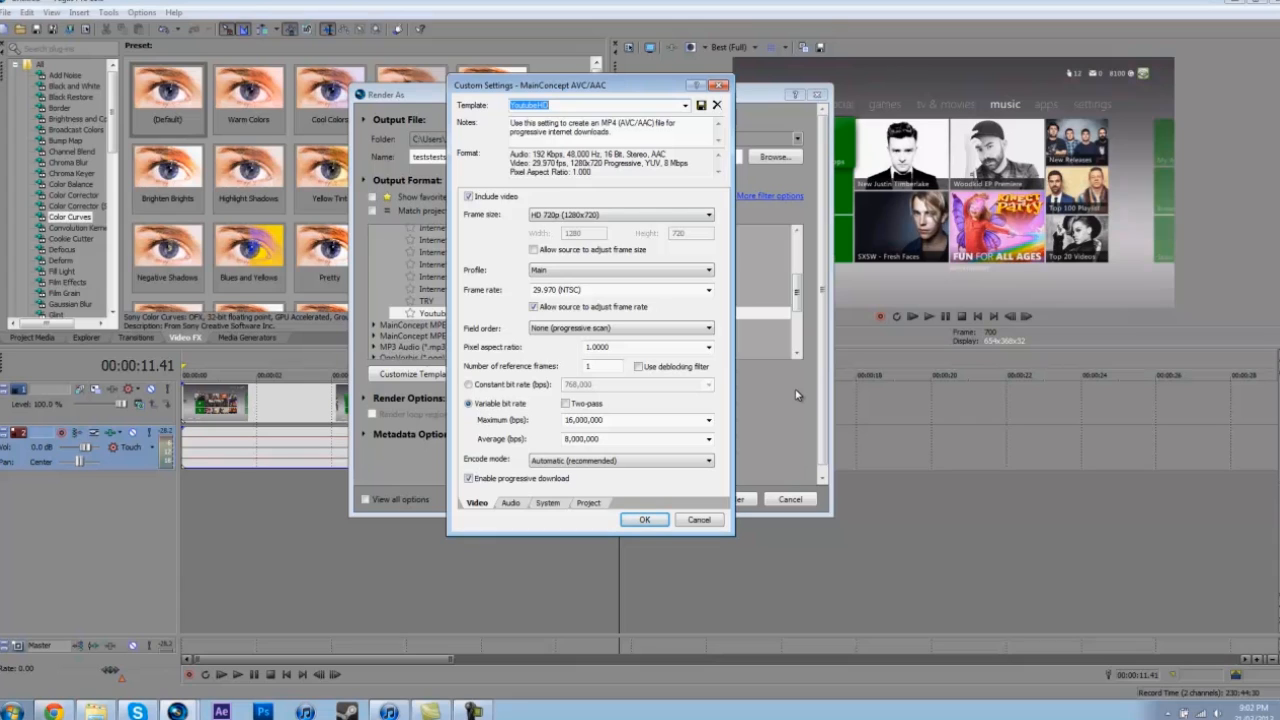
# Examine the template's frame size, profile, frame rate, field order and pixel aspect ratio options.
pyautogui.click(551, 215)
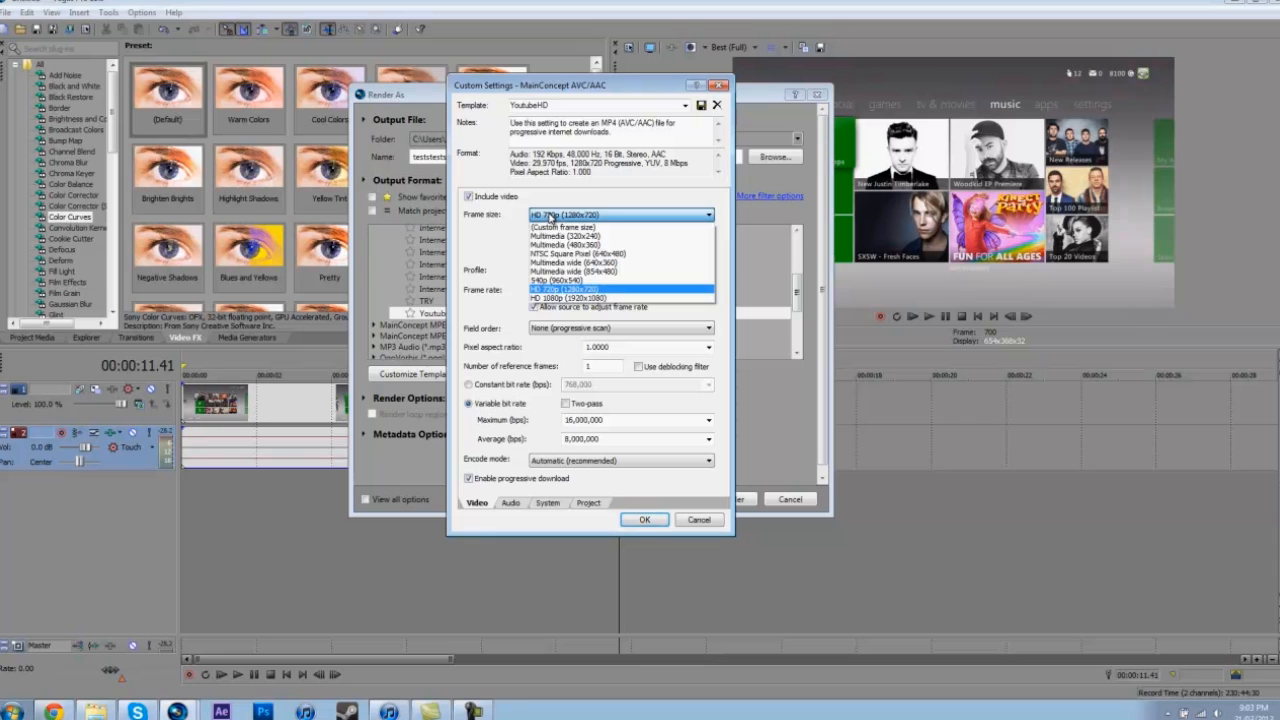
pyautogui.click(550, 217)
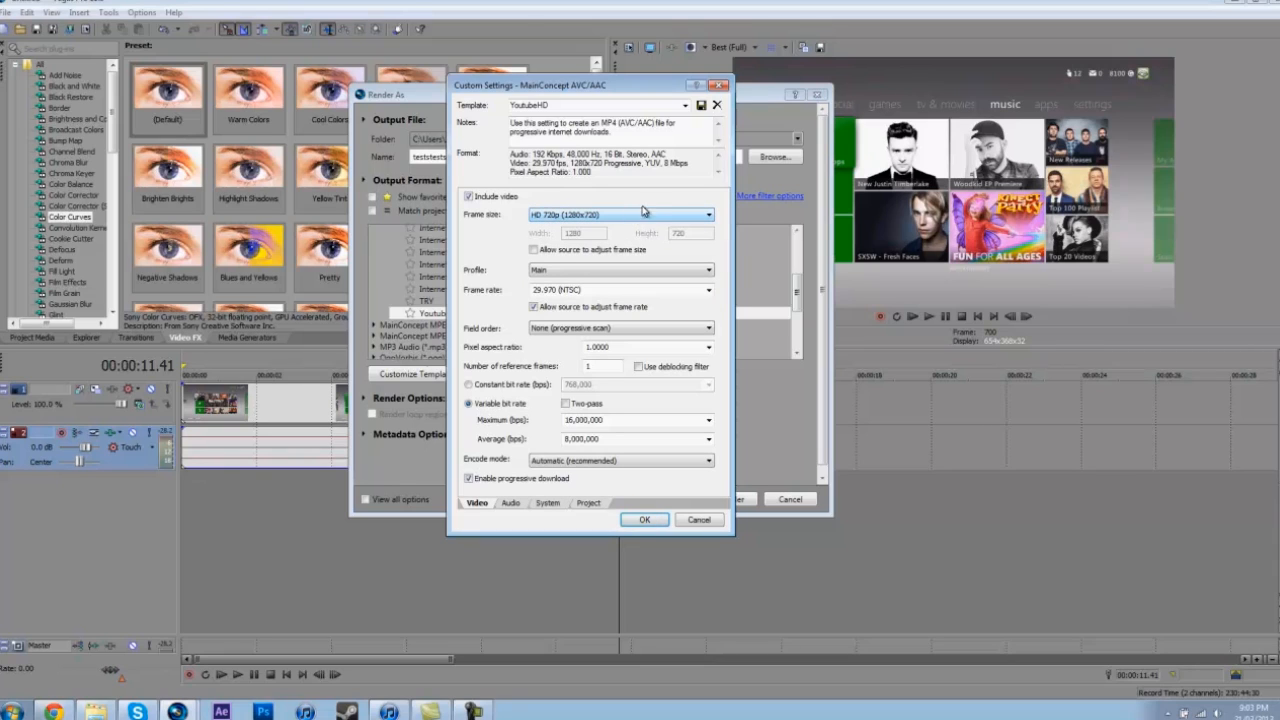
pyautogui.click(601, 272)
pyautogui.click(600, 276)
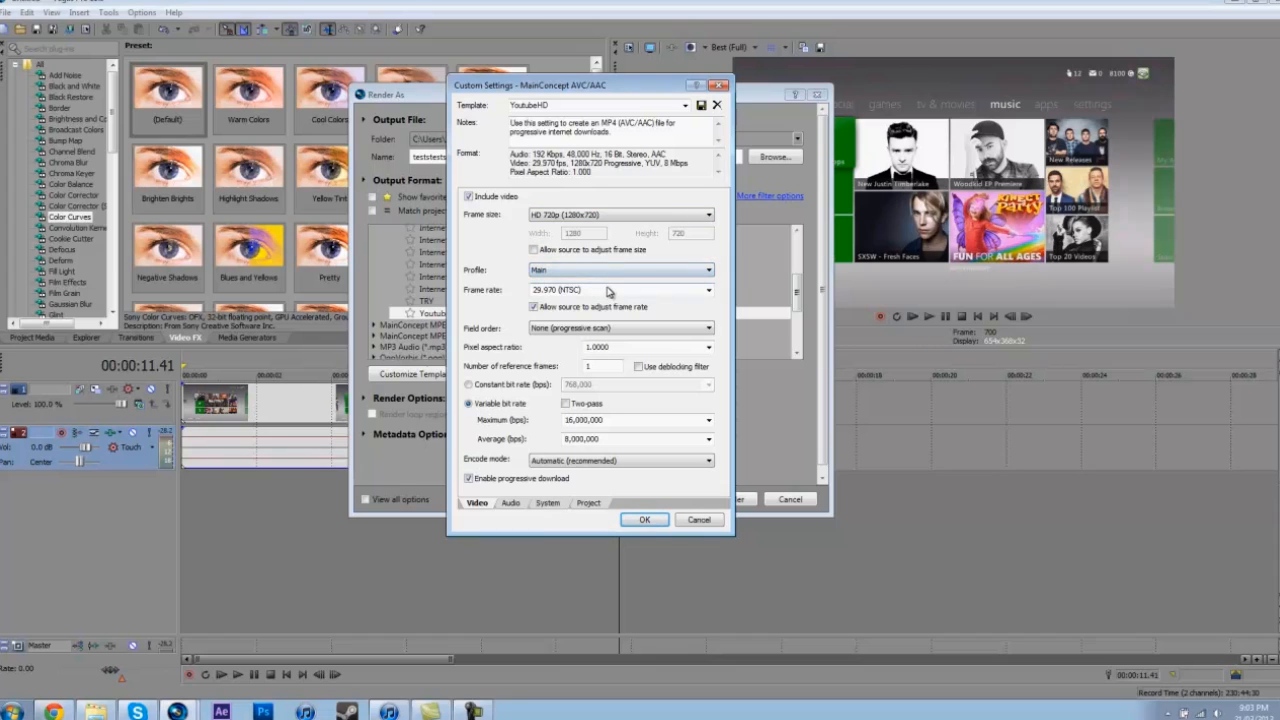
pyautogui.click(709, 291)
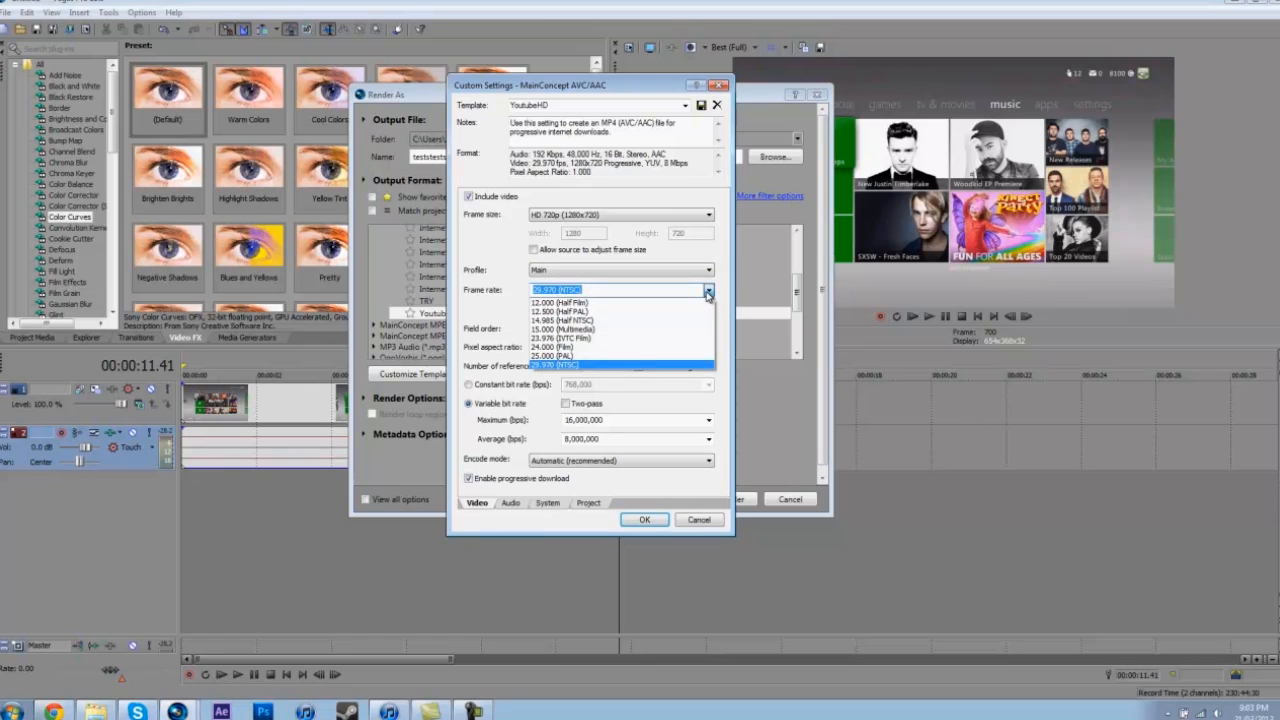
pyautogui.click(711, 292)
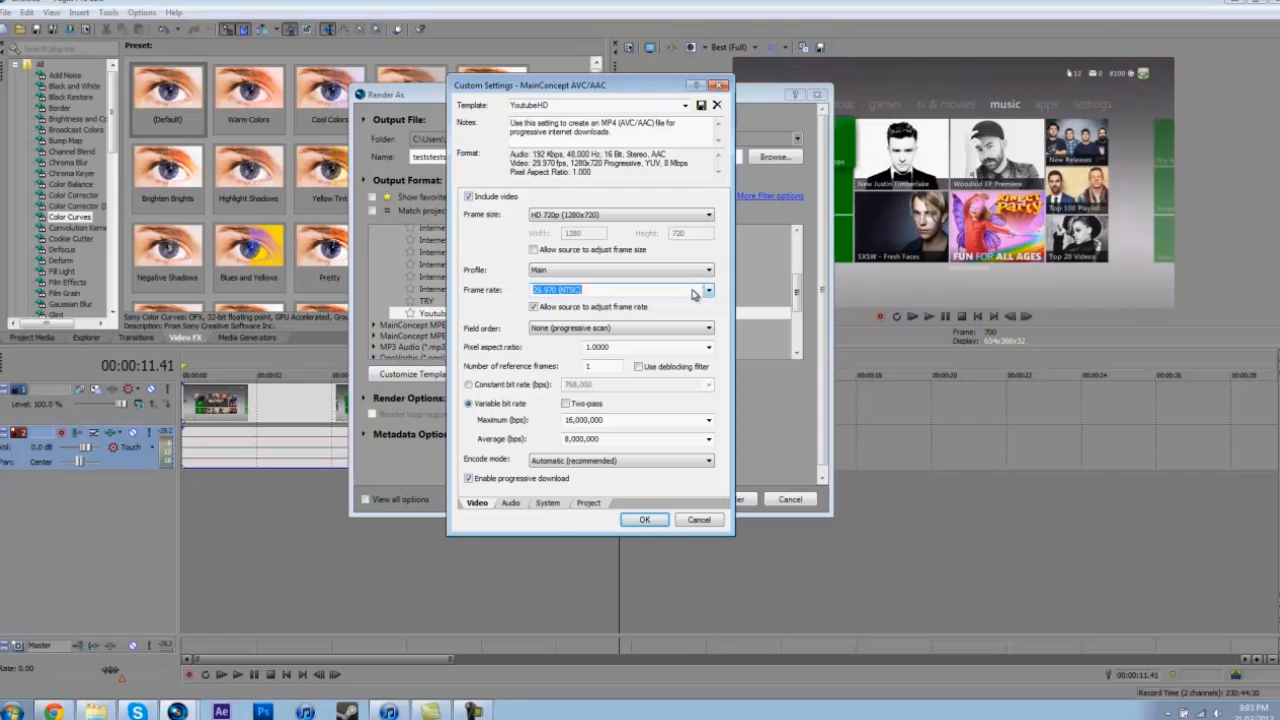
pyautogui.click(671, 330)
pyautogui.click(671, 330)
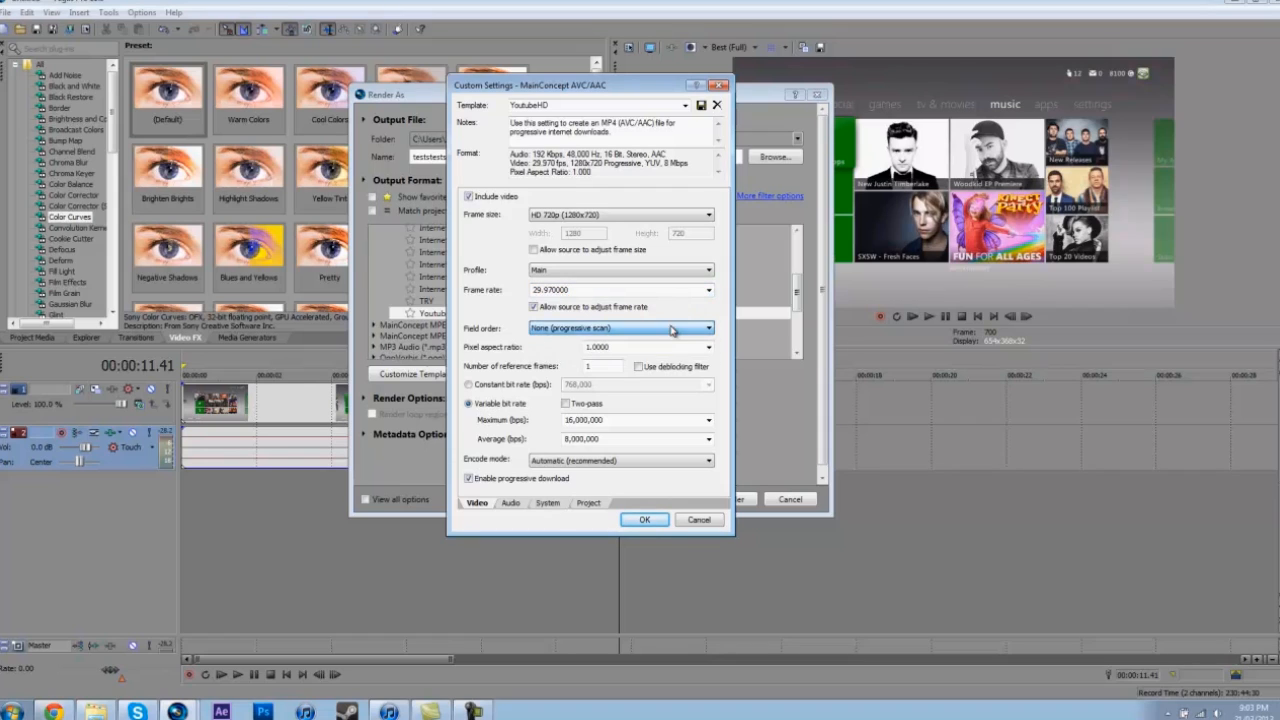
pyautogui.click(708, 348)
pyautogui.click(709, 348)
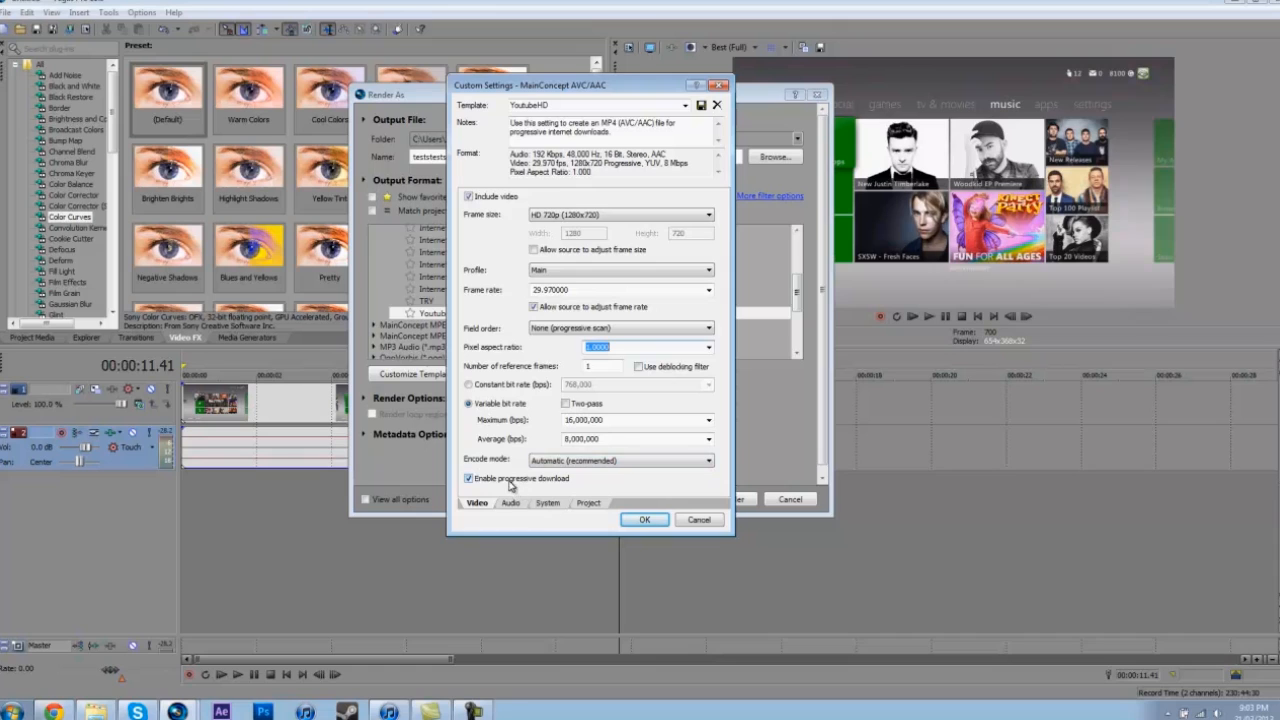
# Review the template's audio sample rate options and its system settings.
pyautogui.click(511, 506)
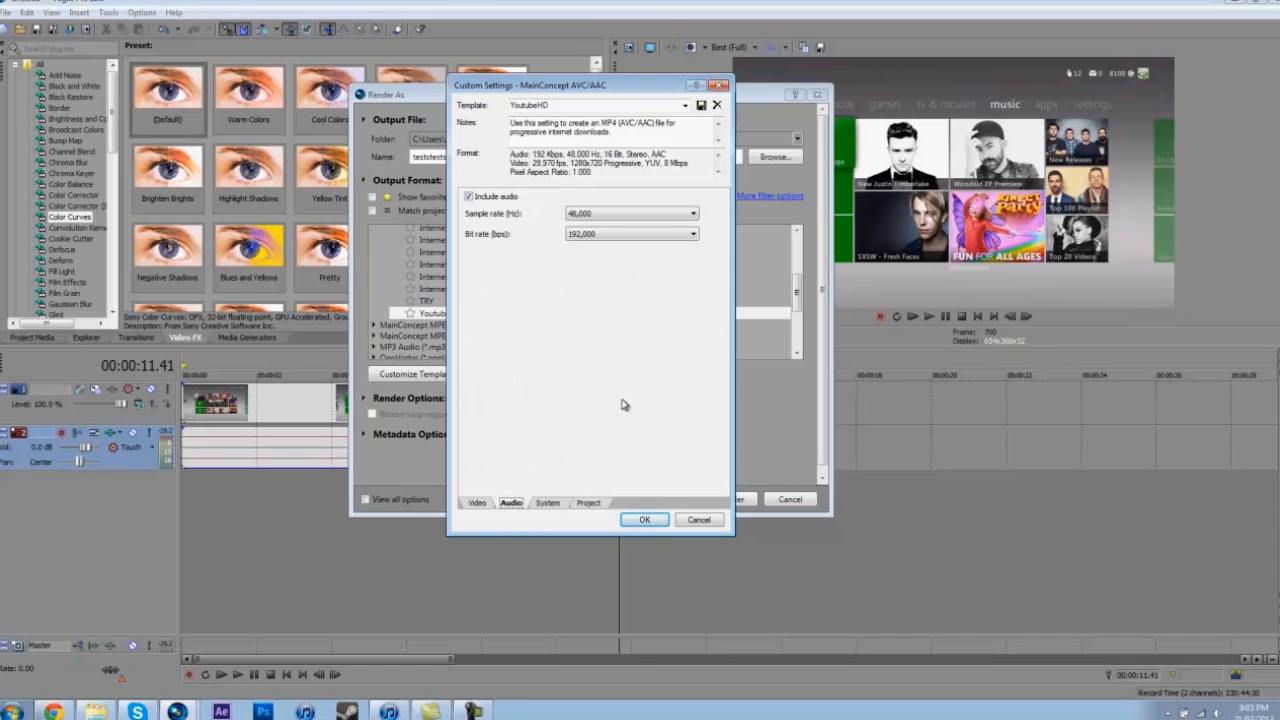
pyautogui.click(613, 217)
pyautogui.click(594, 286)
pyautogui.click(553, 503)
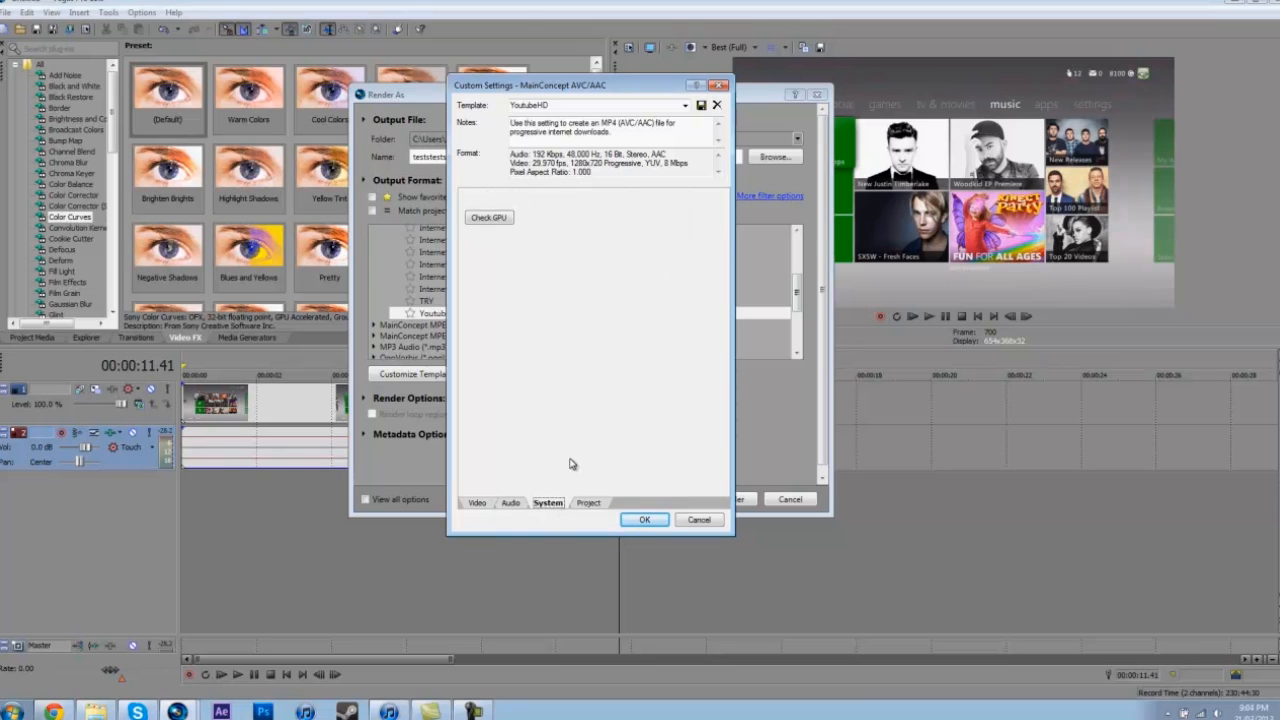
# Set the template's video rendering quality to Best and check the stereoscopic 3D mode options.
pyautogui.click(600, 502)
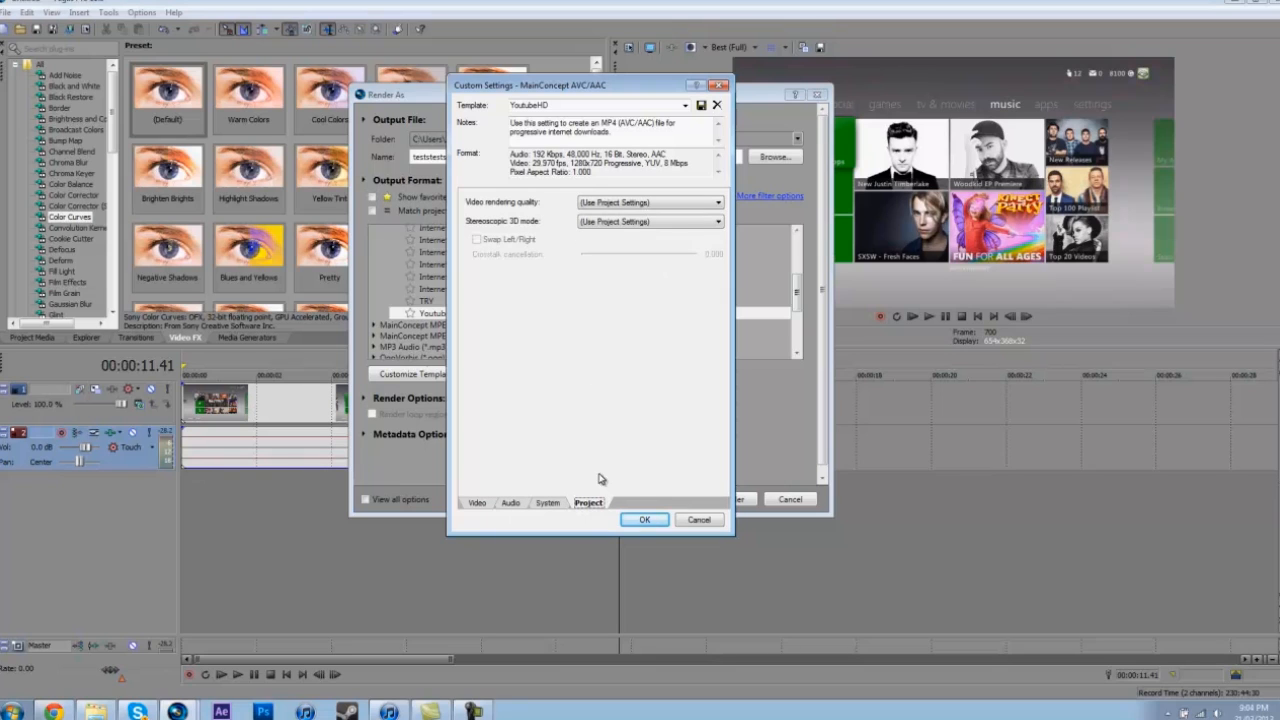
pyautogui.click(697, 204)
pyautogui.click(635, 263)
pyautogui.click(642, 204)
pyautogui.click(632, 251)
pyautogui.click(632, 221)
pyautogui.click(517, 311)
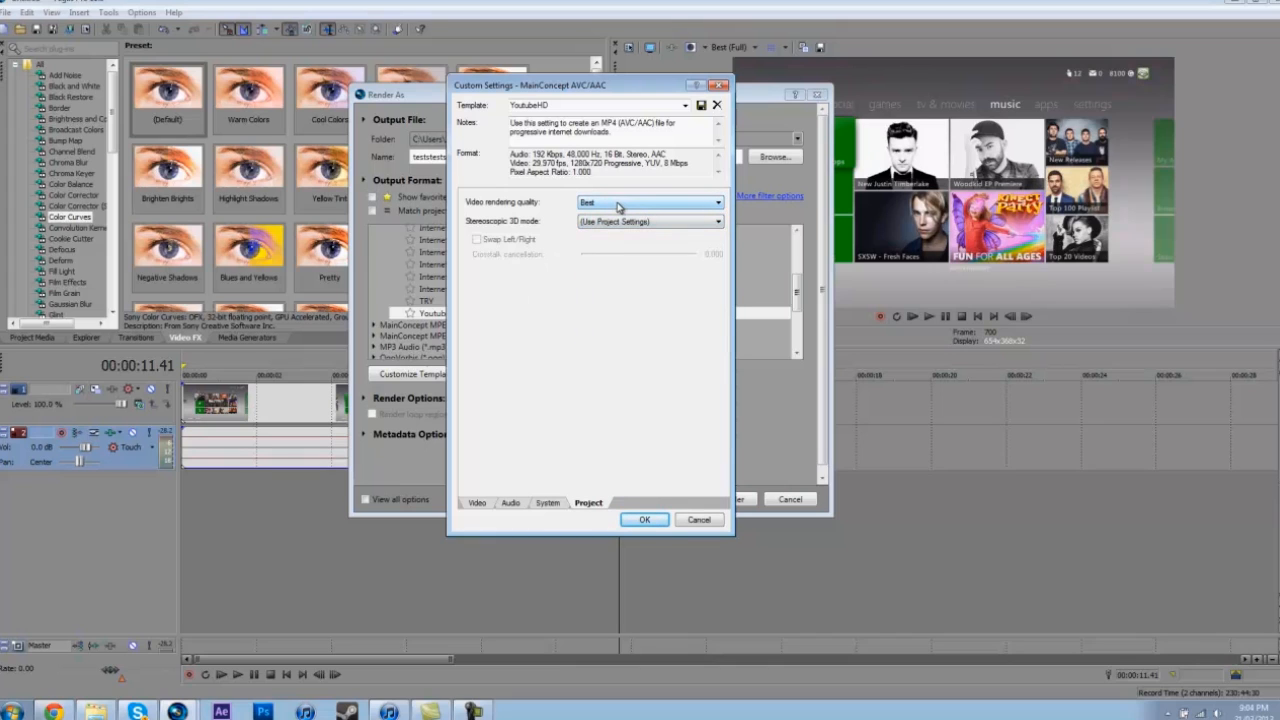
# Accept the customized YoutubeHD template settings and start rendering the MP4.
pyautogui.click(477, 503)
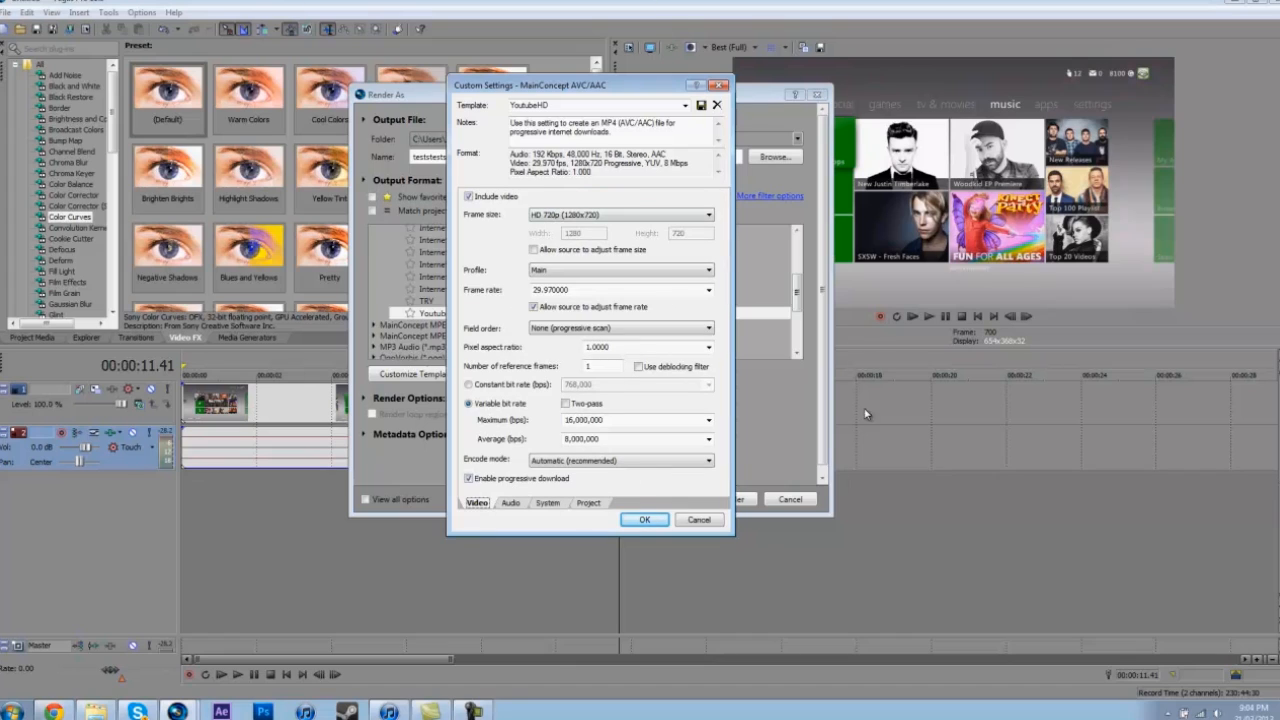
pyautogui.click(645, 519)
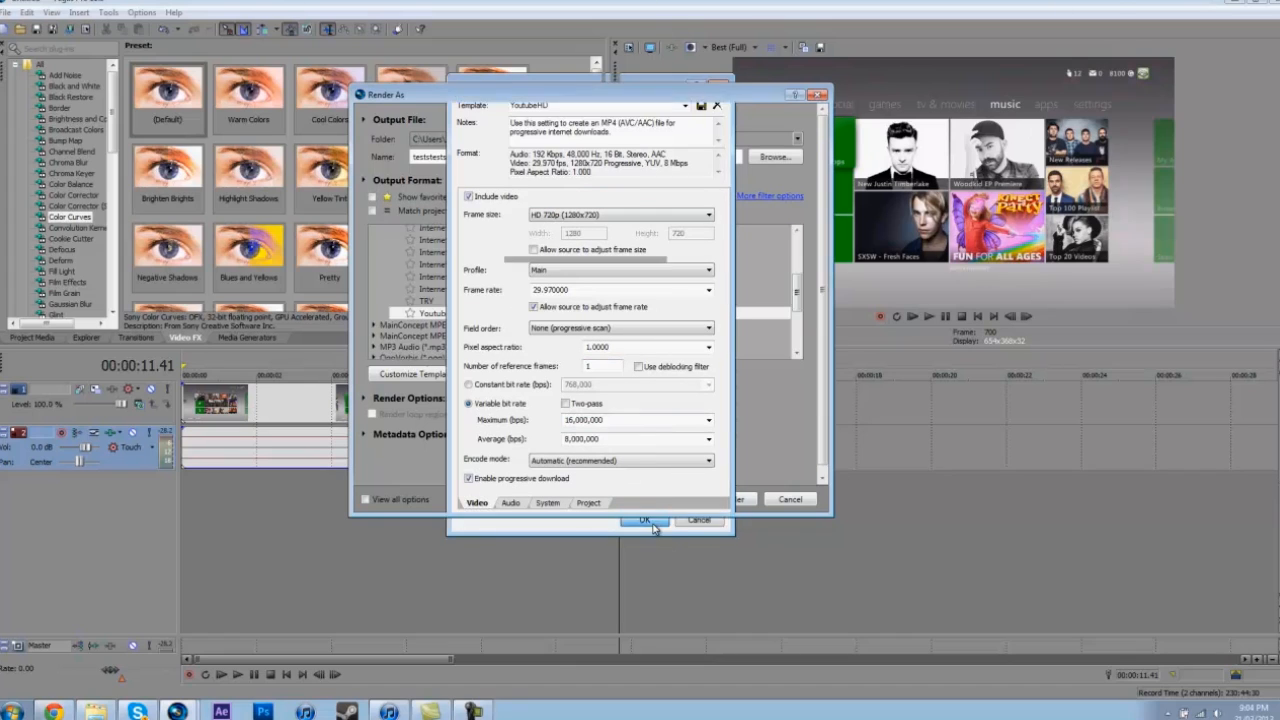
pyautogui.click(745, 500)
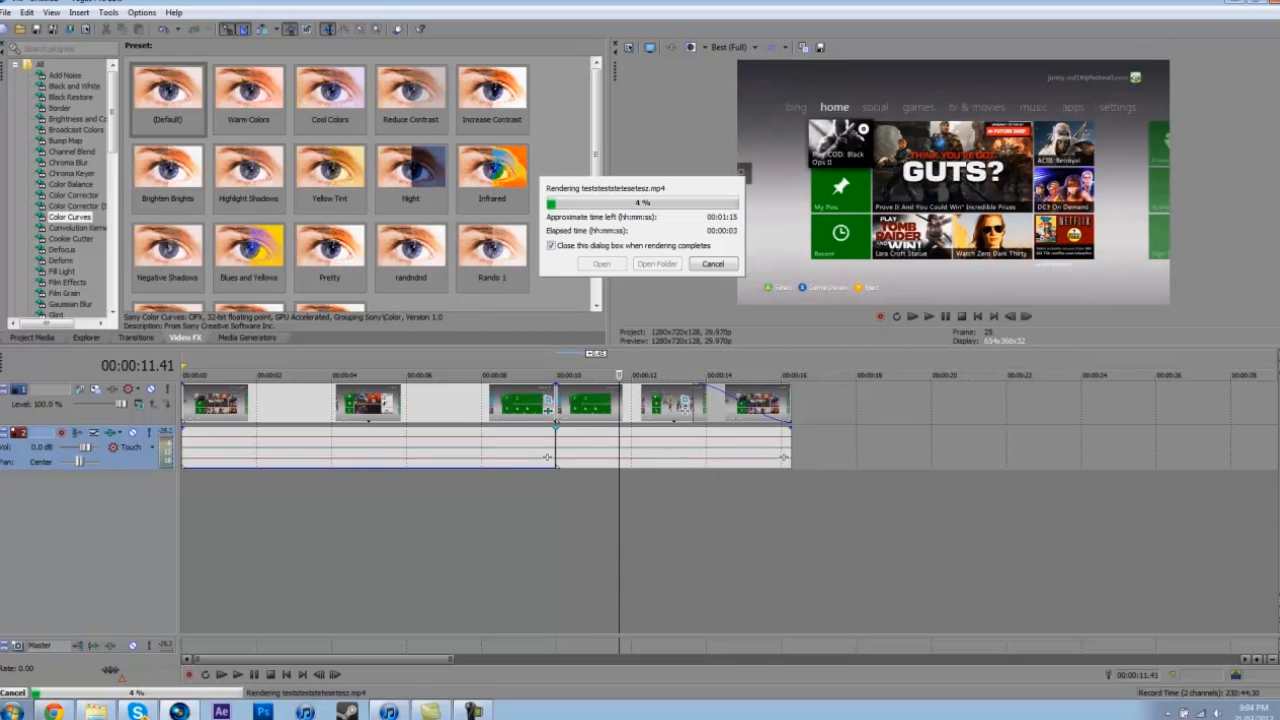
pyautogui.click(474, 712)
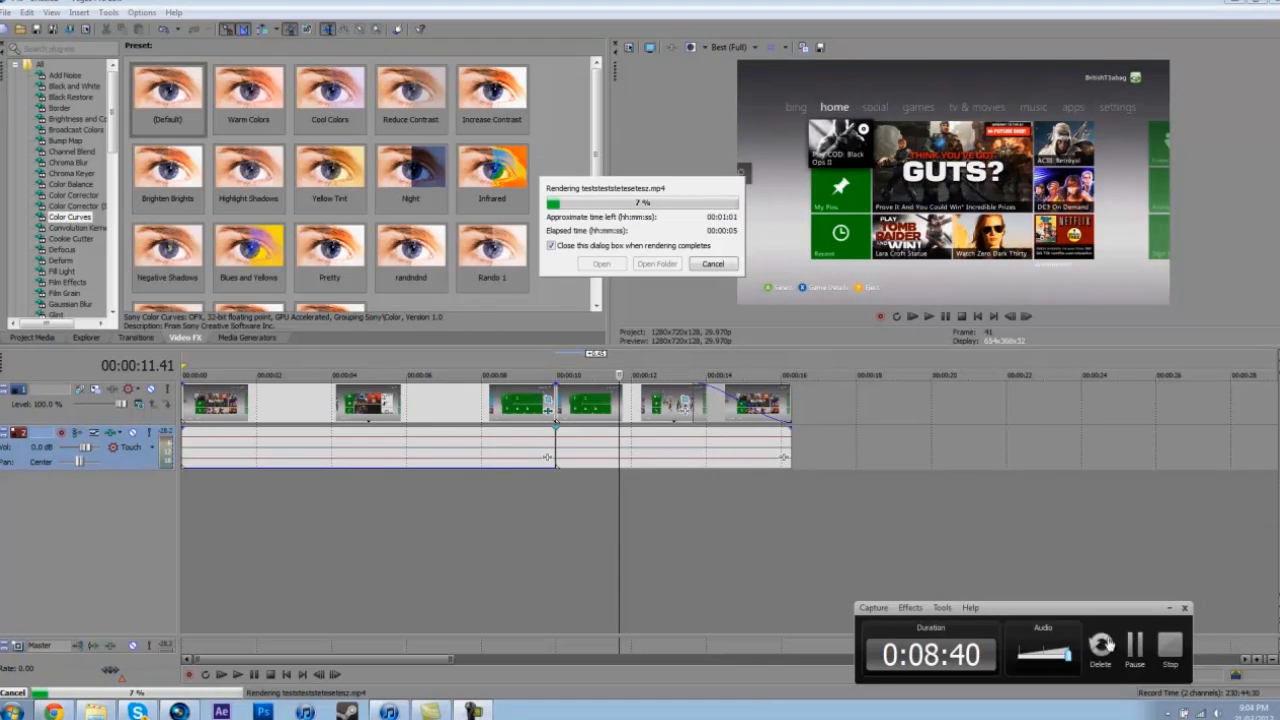
pyautogui.click(1138, 645)
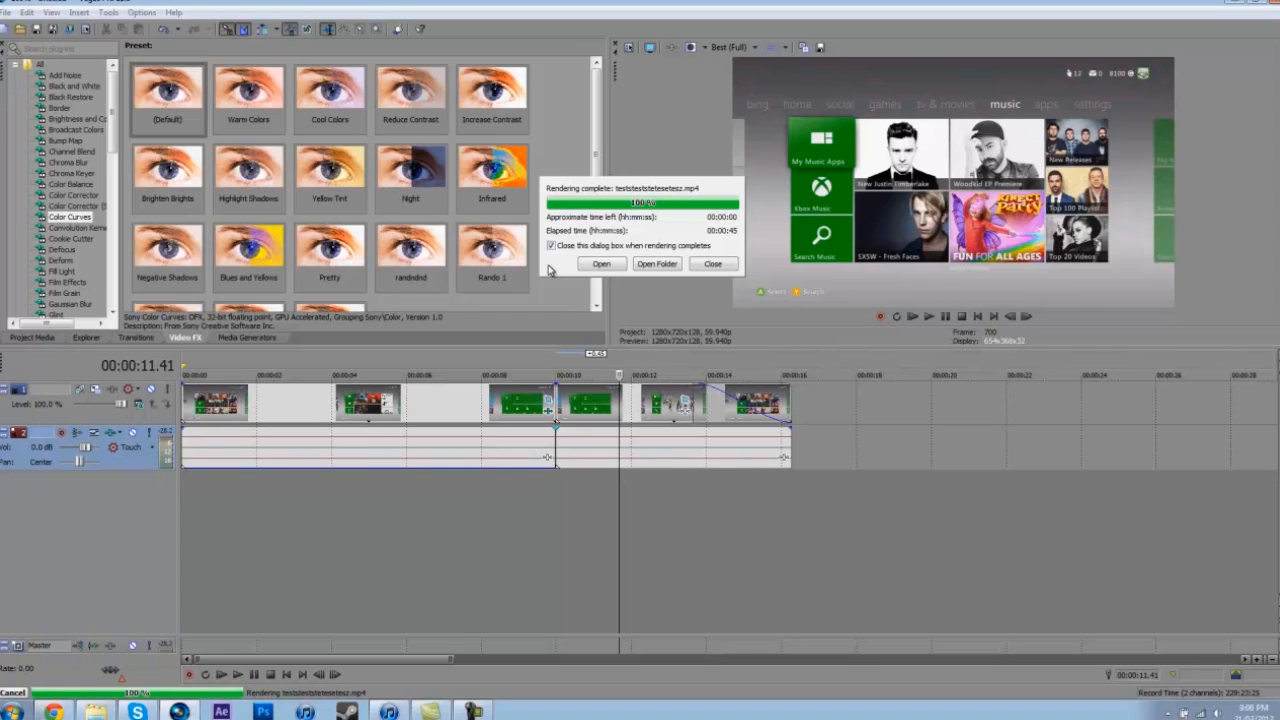
# Dismiss the finished render and play teststeststetesetesz.mp4 from the desktop full screen in VLC, closing the player at the end.
pyautogui.click(712, 264)
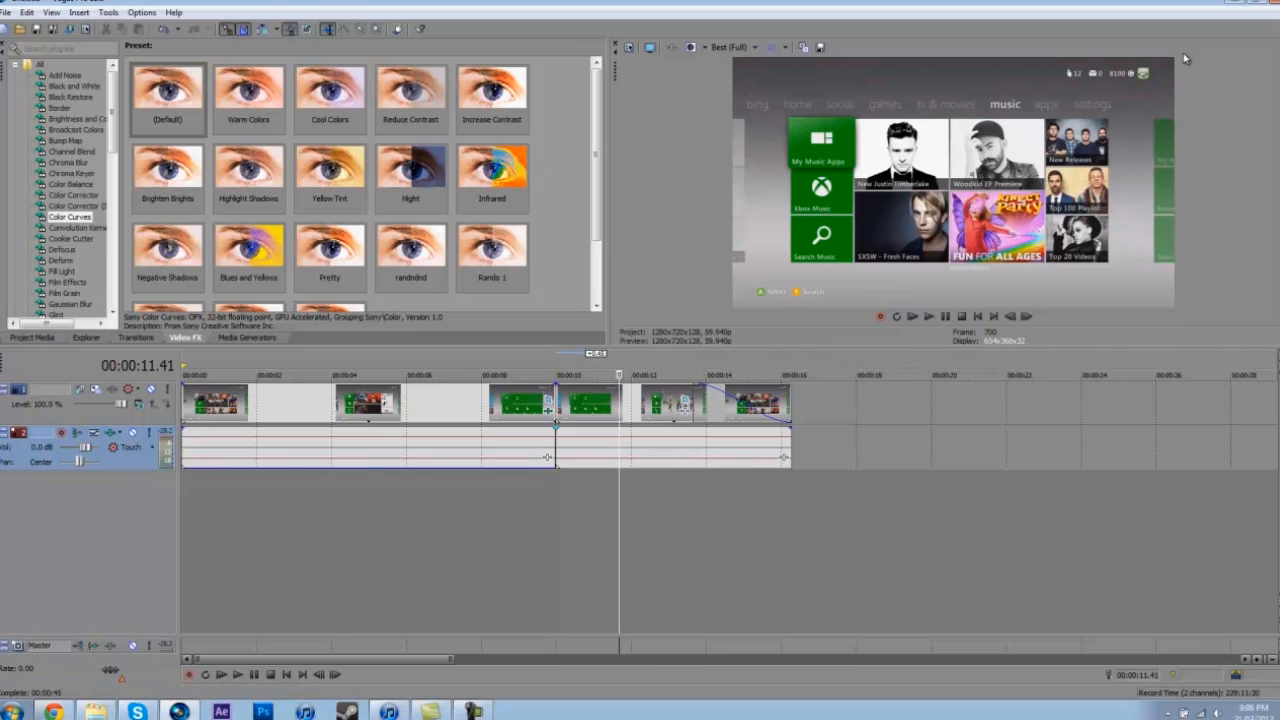
pyautogui.click(1238, 3)
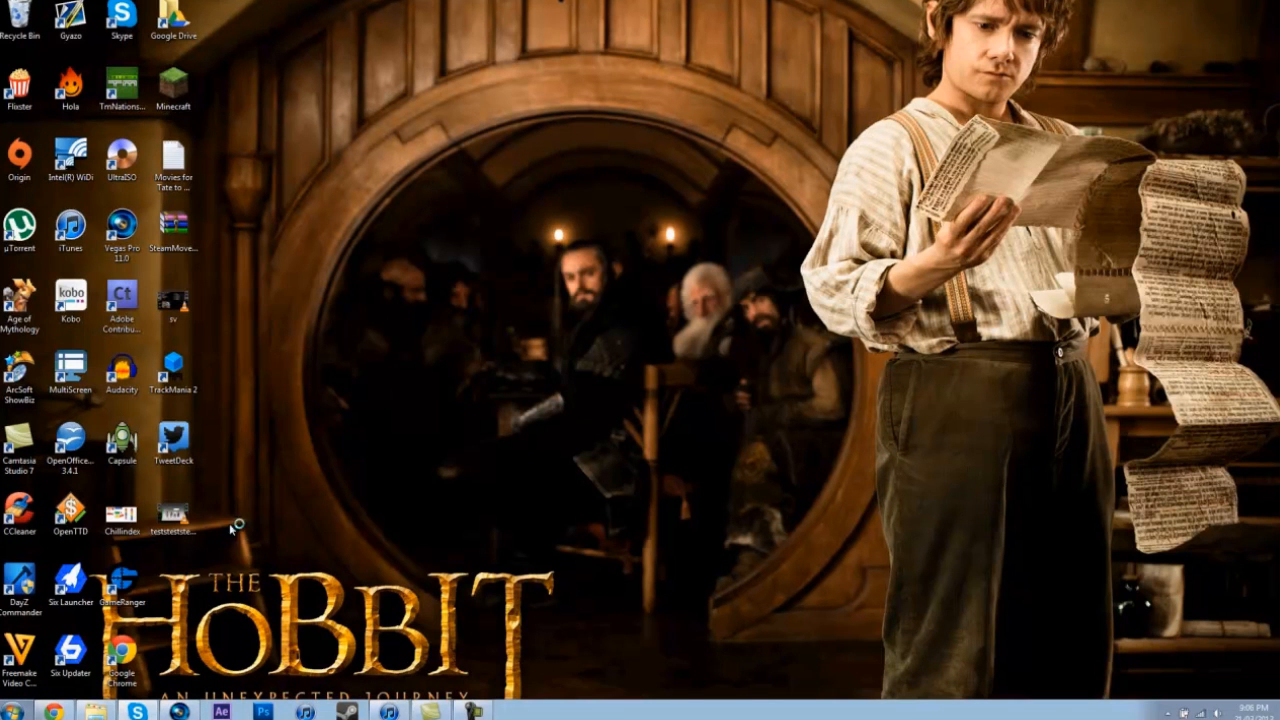
pyautogui.click(176, 515)
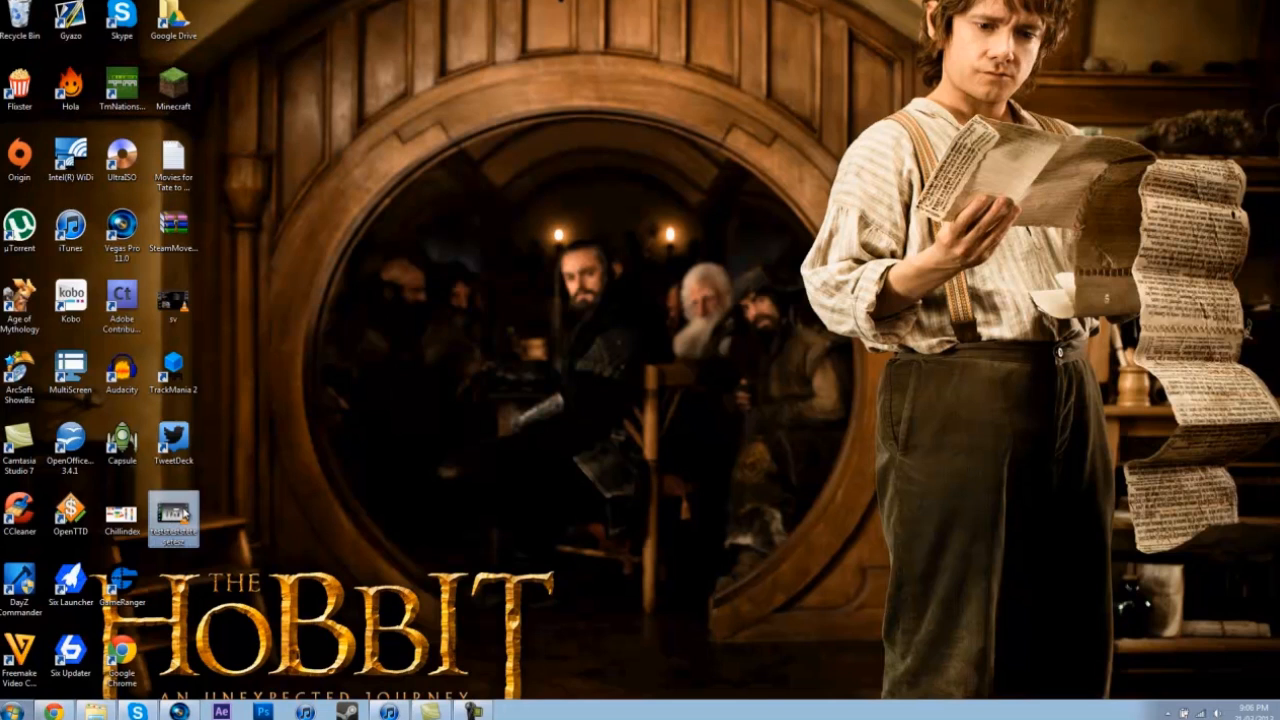
pyautogui.doubleClick(188, 514)
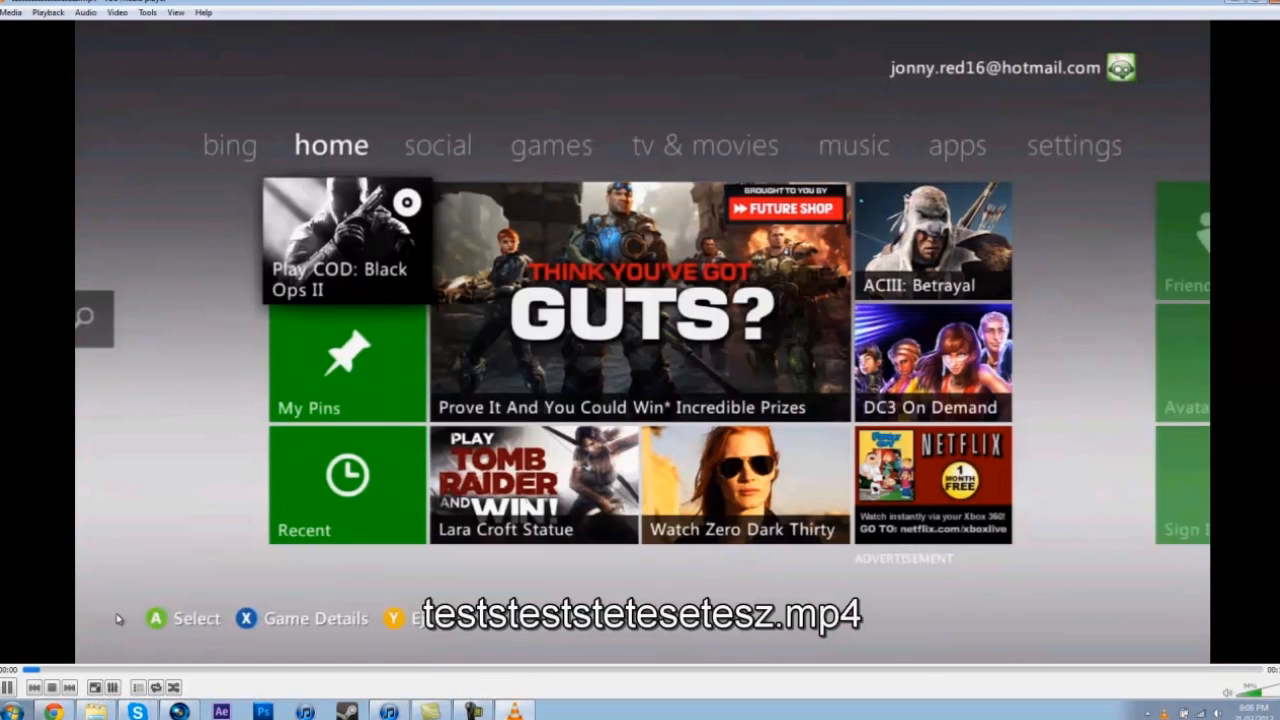
pyautogui.click(96, 687)
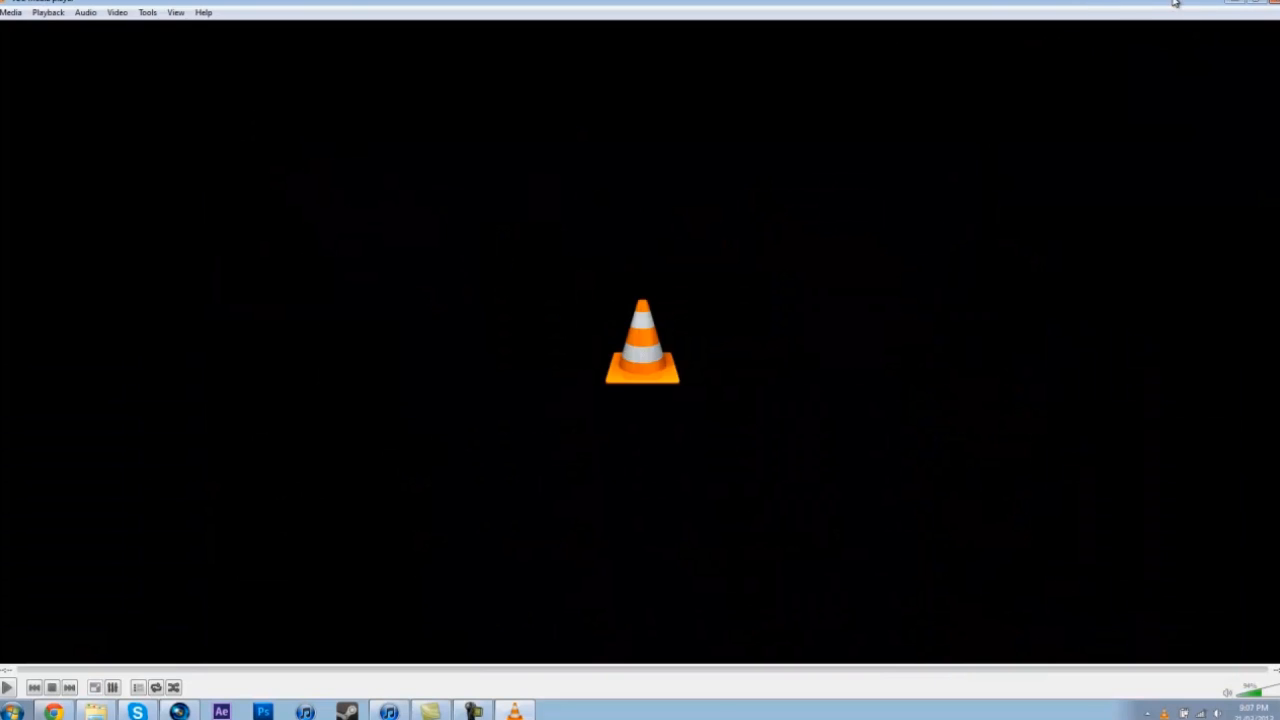
pyautogui.click(1258, 8)
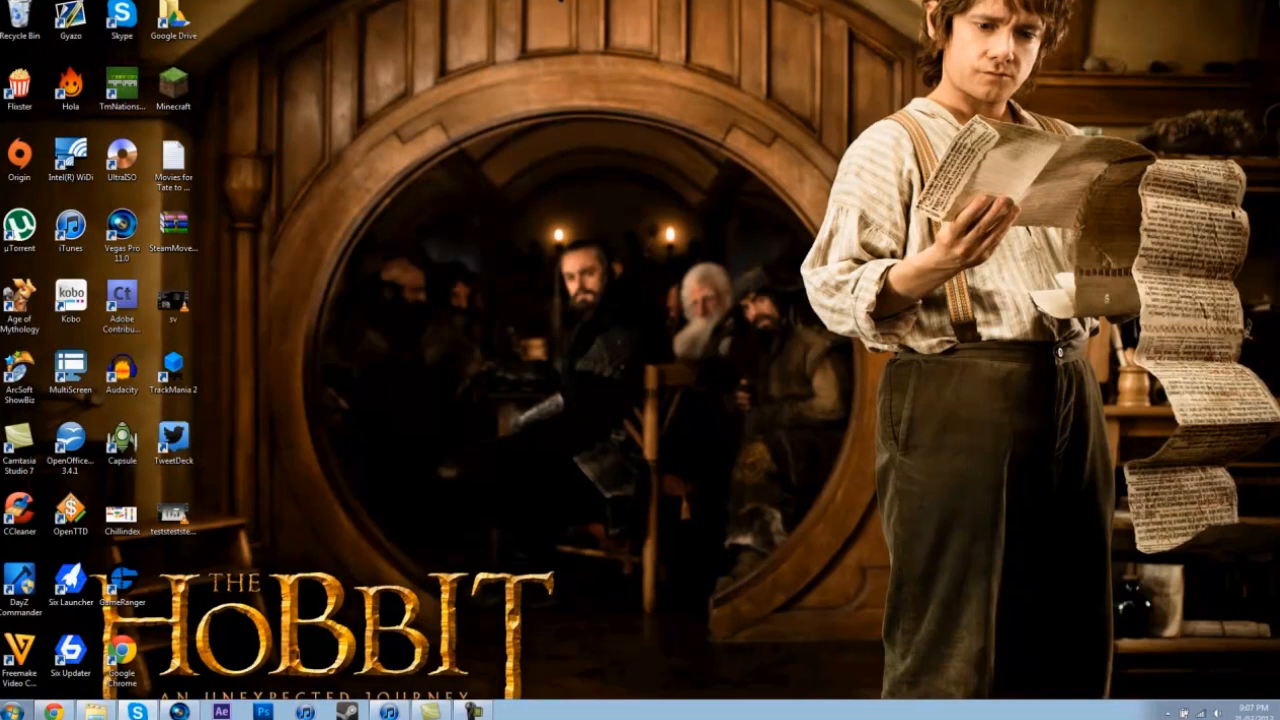